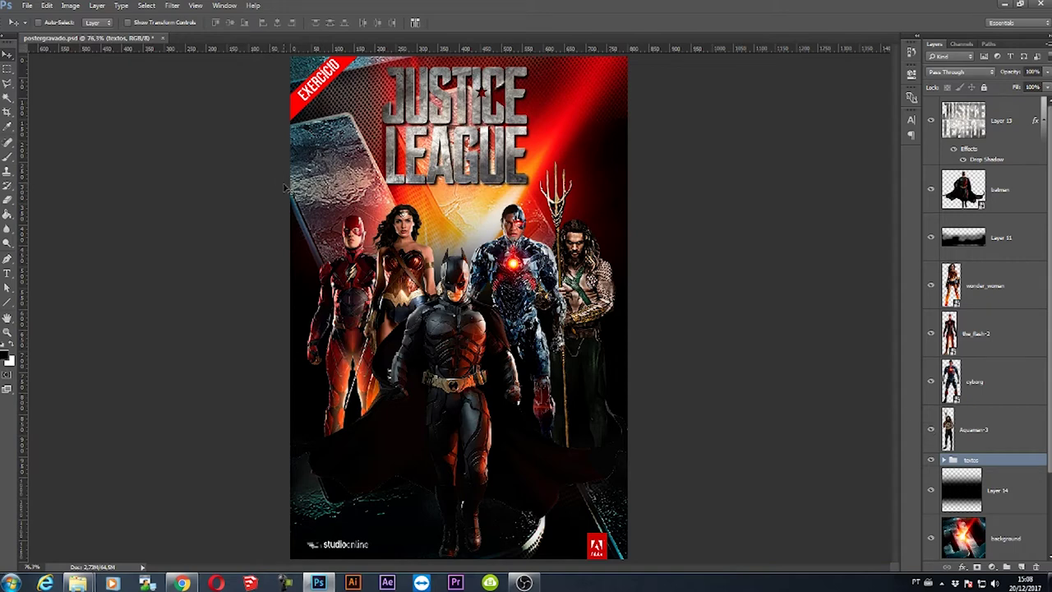
- Create a new blank white portrait document, Untitled-1, with an 800 px width
left_click(27, 6)
left_click(33, 12)
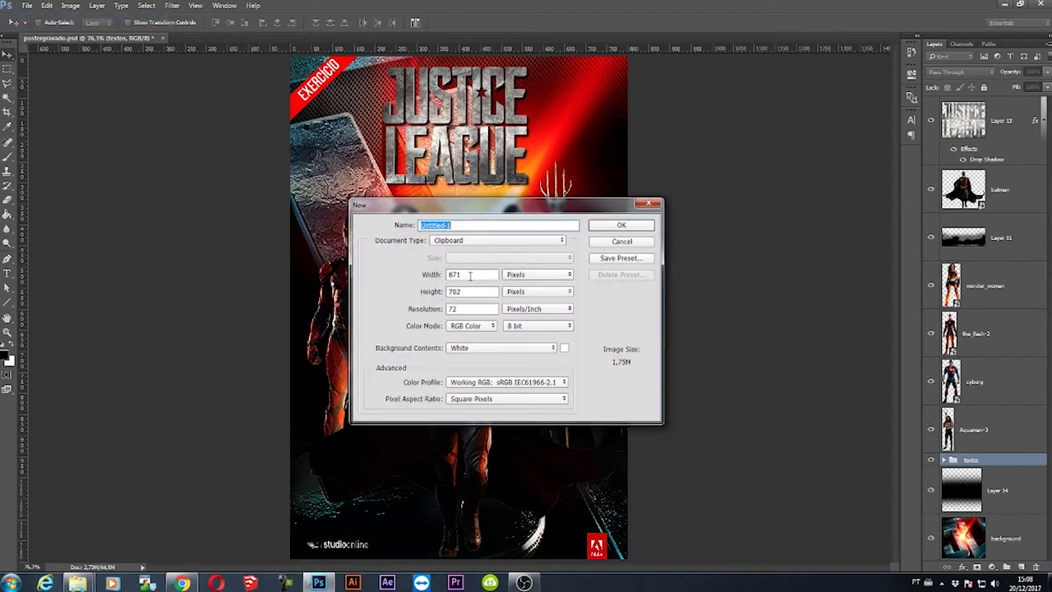
double_click(470, 277)
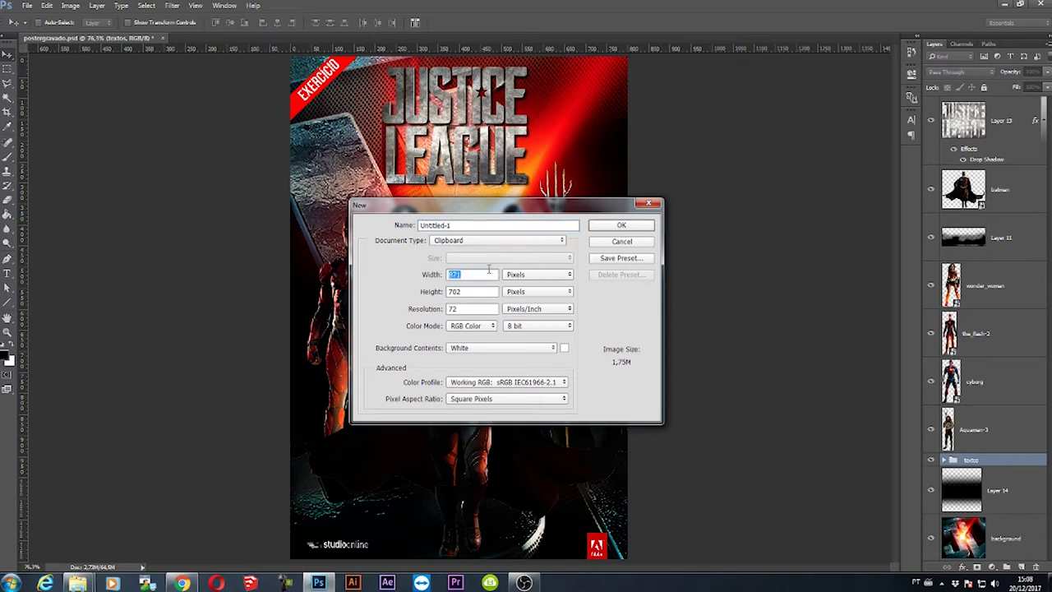
type("800")
double_click(480, 291)
type("1194")
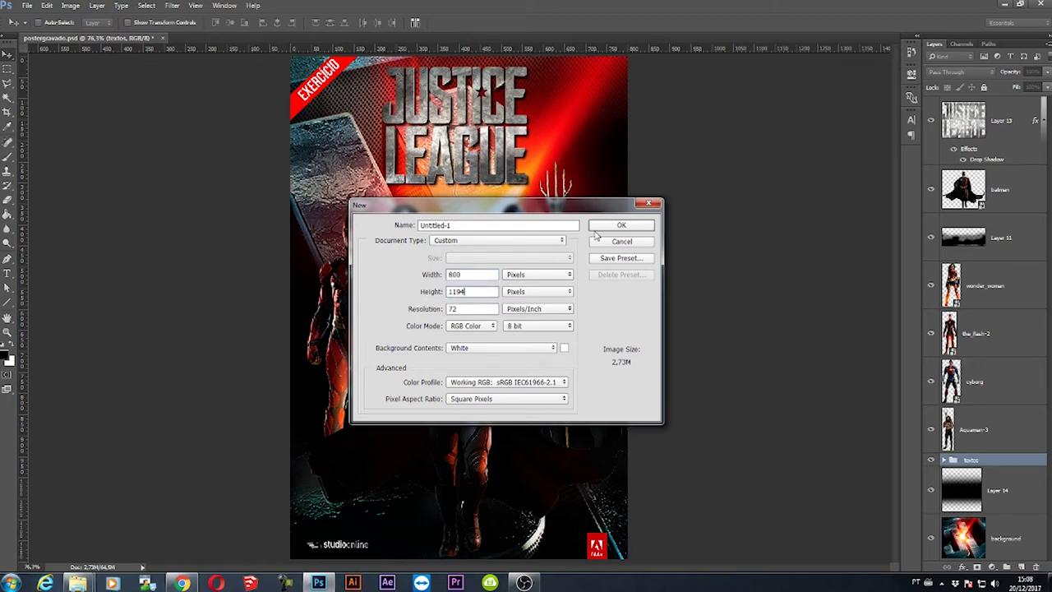
left_click(598, 227)
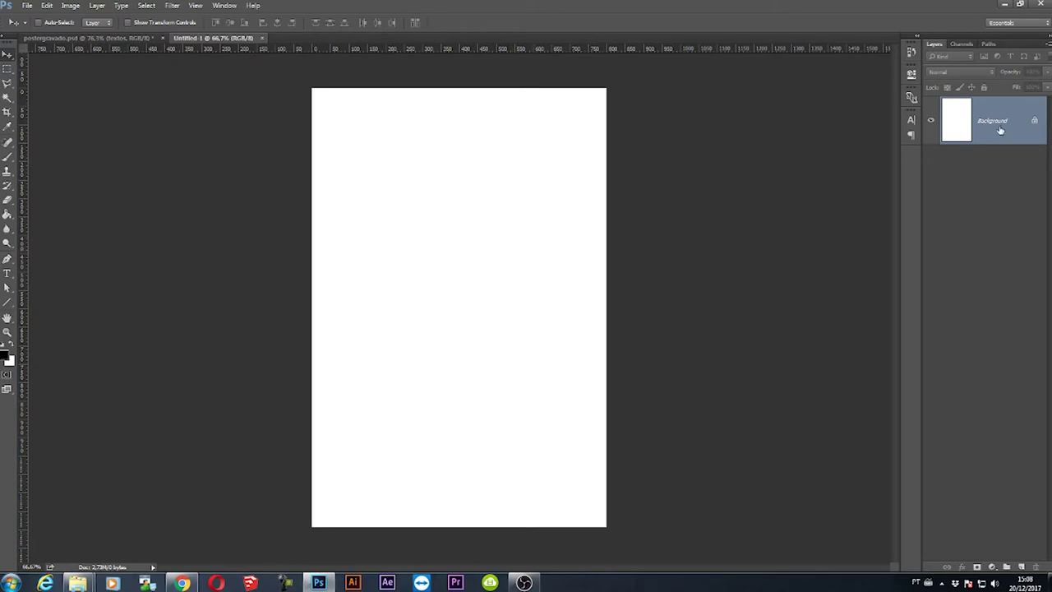
- Open background.jpg, batman.jpg, Aquaman-3.png, cyborg.png, wonder_woman.png and logo.png, then return to Untitled-1
left_click(27, 5)
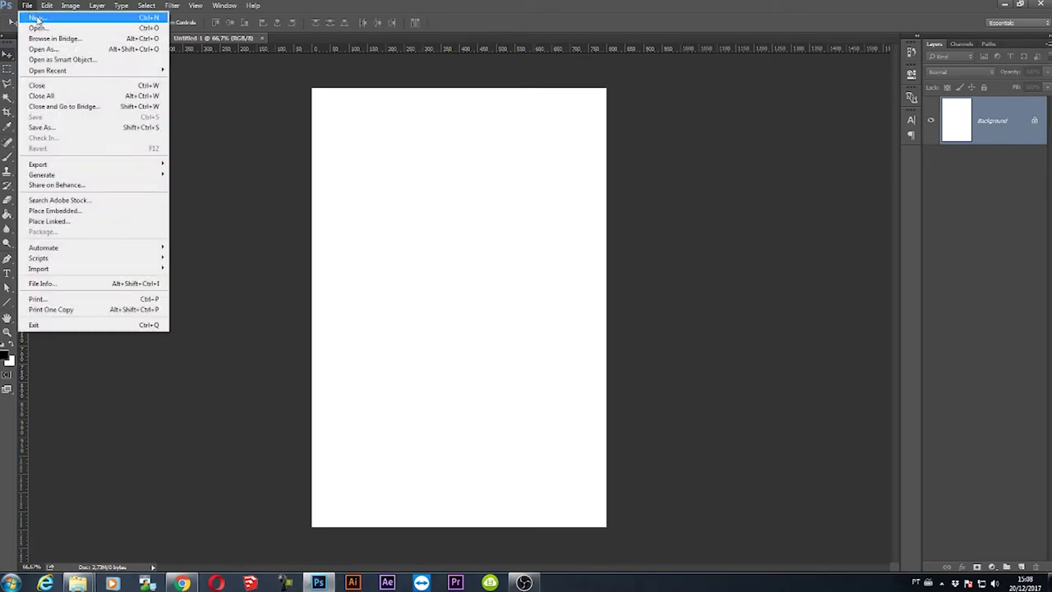
left_click(34, 28)
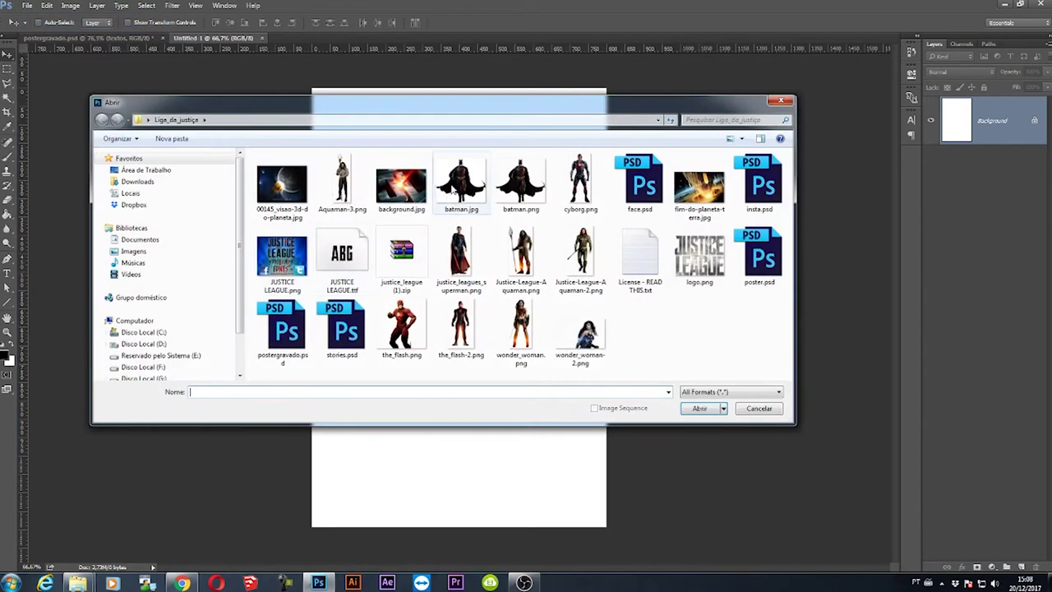
left_click(453, 191)
left_click(404, 191, "ctrl")
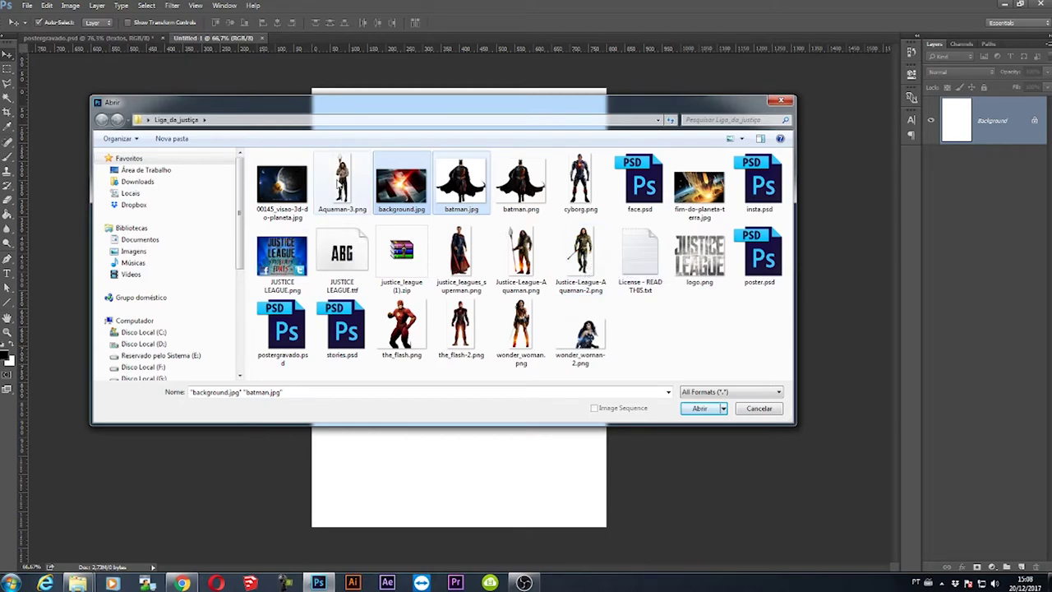
left_click(342, 185, "ctrl")
left_click(580, 183, "ctrl")
left_click(526, 331, "ctrl")
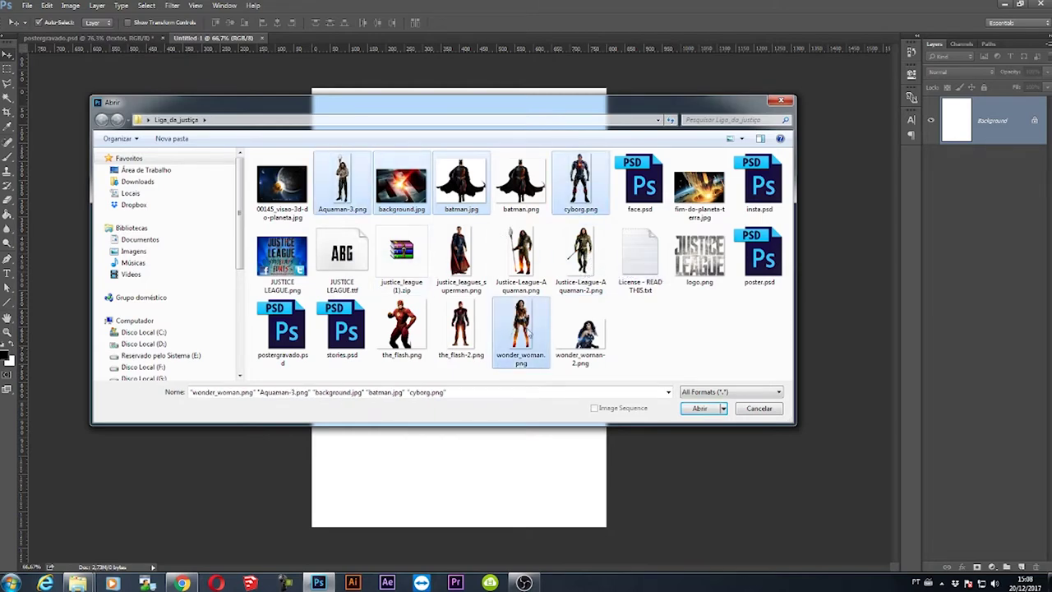
left_click(699, 256, "ctrl")
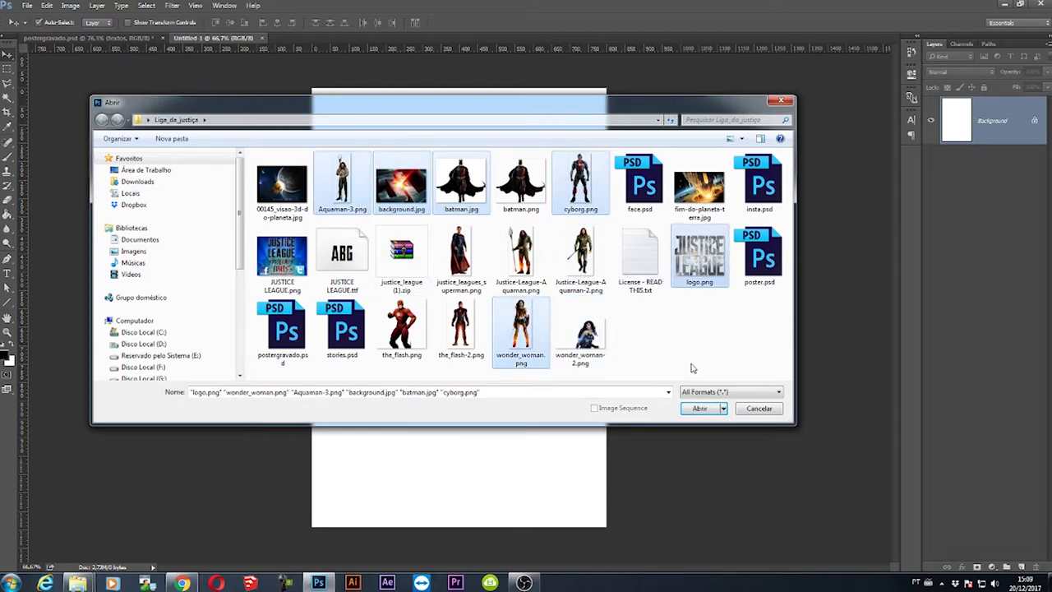
left_click(698, 409)
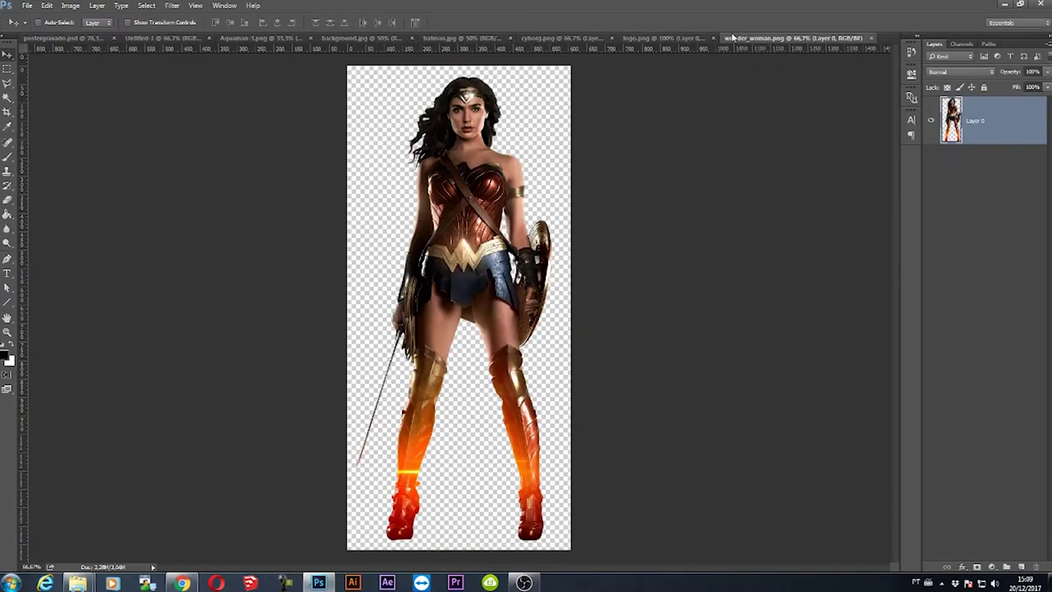
left_click(153, 39)
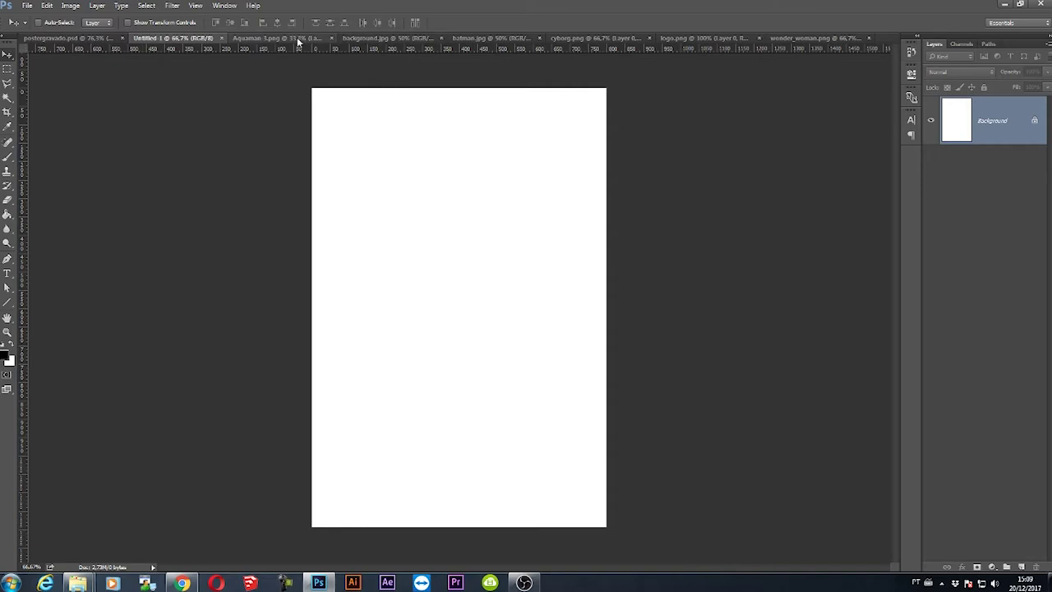
- Select all of the background.jpg image
left_click(378, 39)
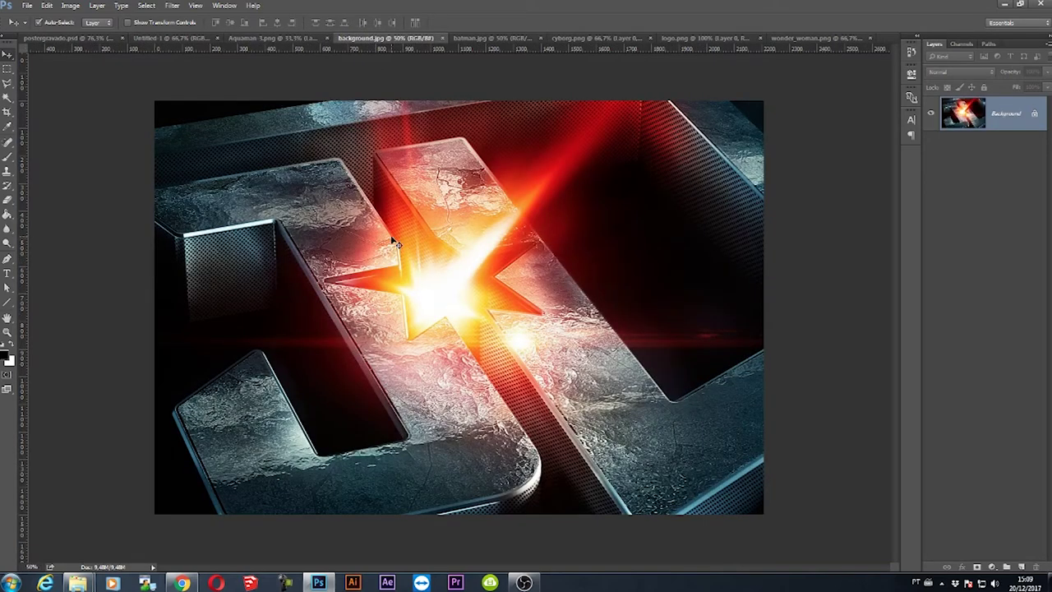
key("ctrl+a")
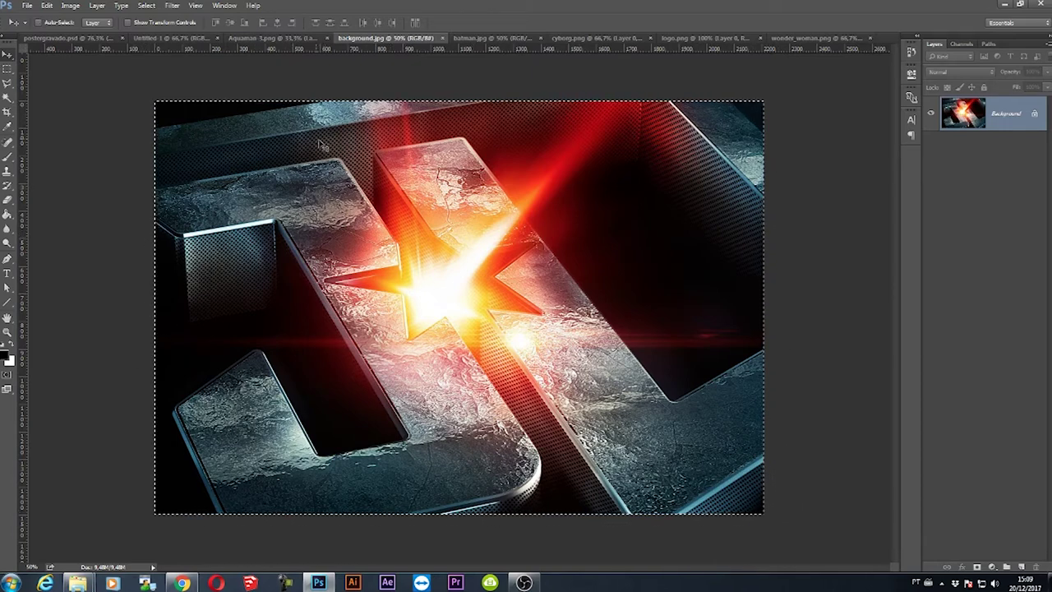
key("ctrl+d")
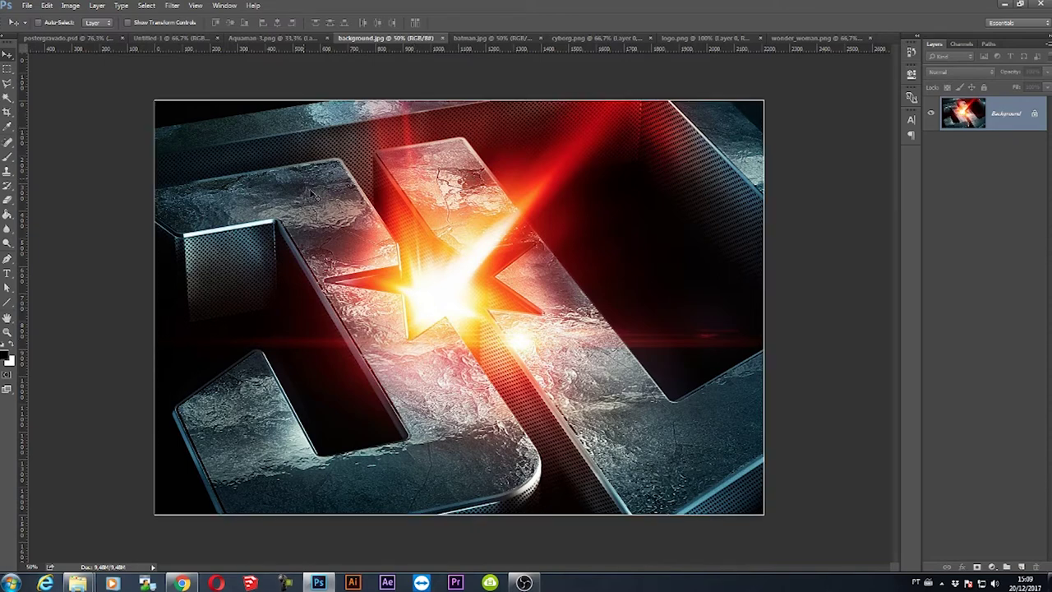
left_click(147, 6)
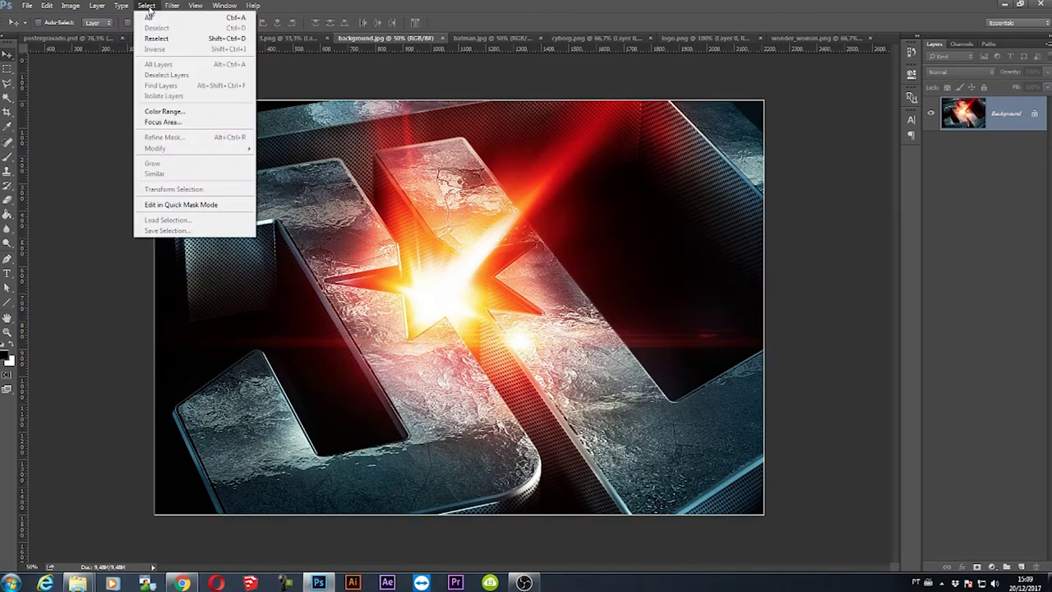
left_click(231, 18)
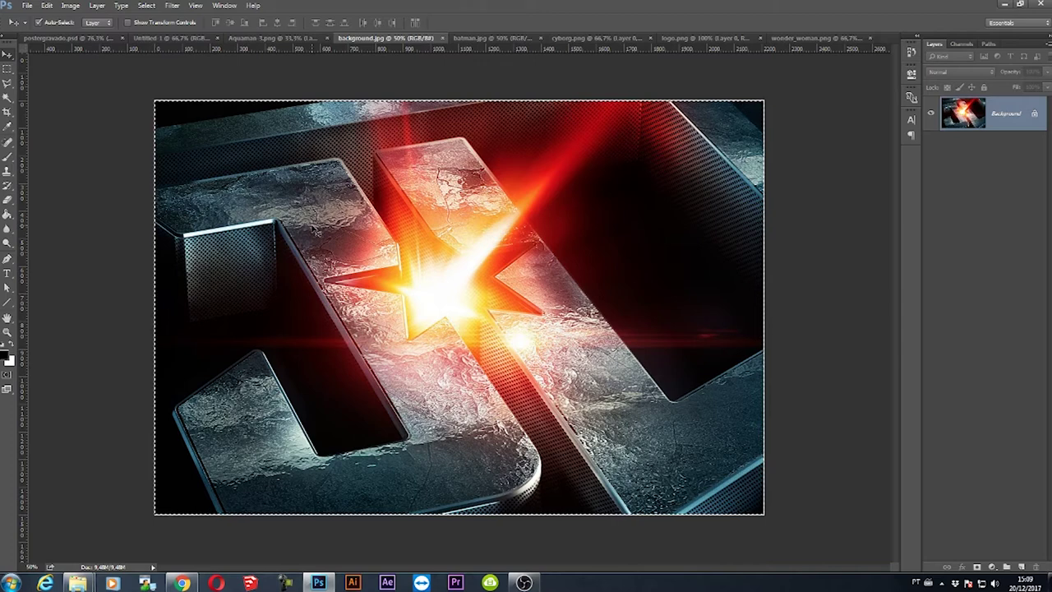
- Paste the backdrop into Untitled-1 as Layer 1 and centre the glowing star
left_click(168, 38)
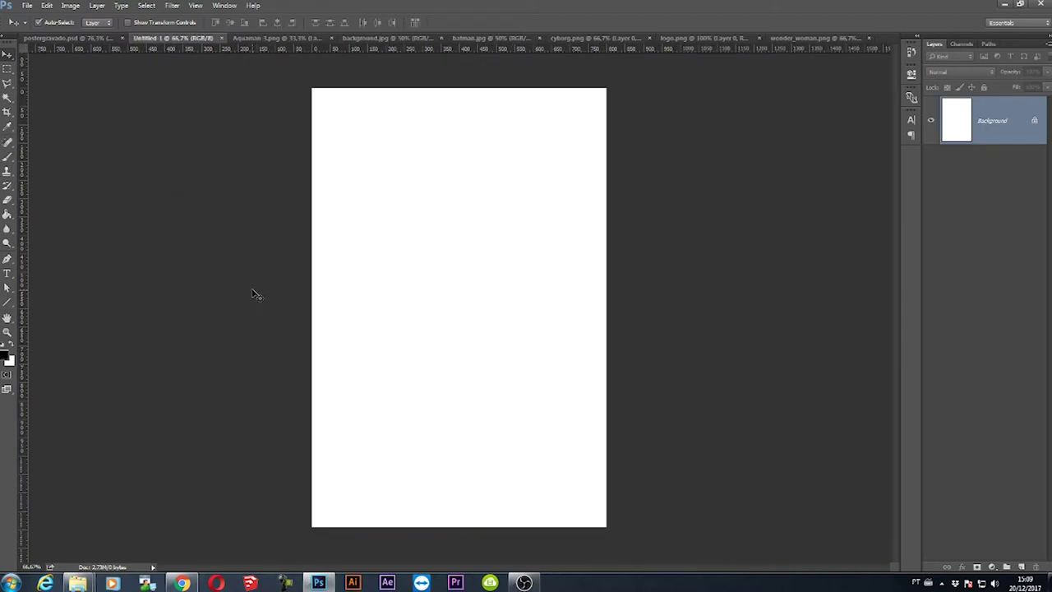
key("ctrl+v")
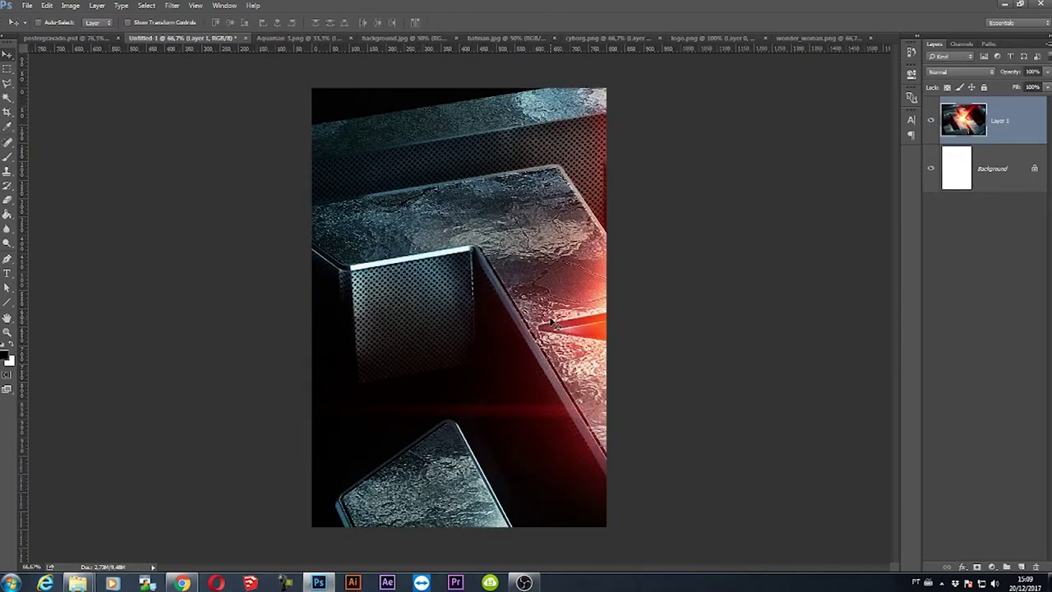
left_click_drag(551, 321, 425, 266)
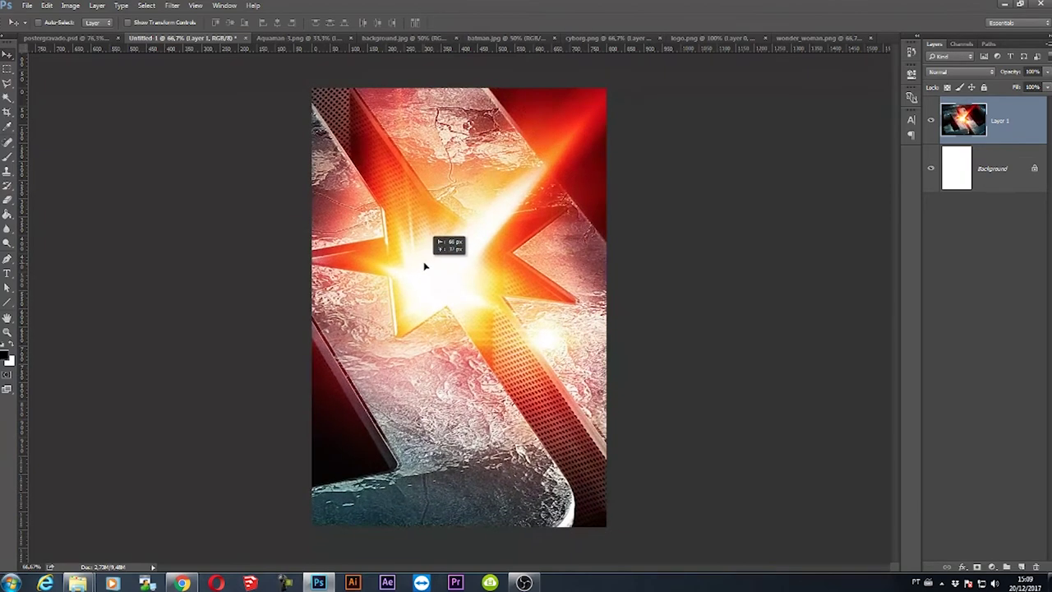
left_click_drag(425, 266, 418, 269)
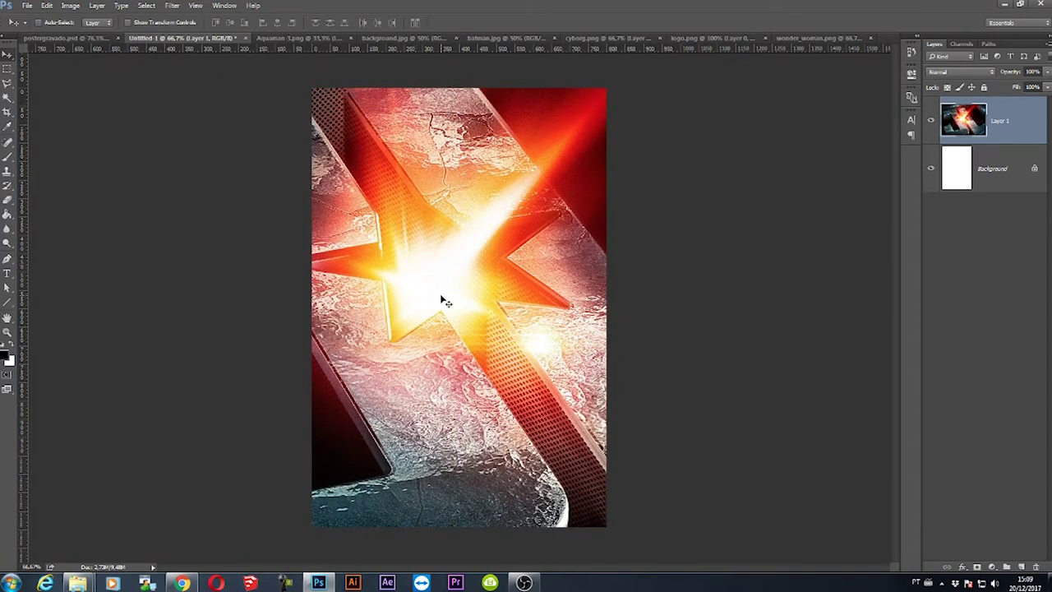
mouse_move(440, 296)
left_mouse_down()
mouse_move(447, 409)
mouse_move(446, 369)
mouse_move(505, 357)
mouse_move(482, 291)
mouse_move(451, 306)
left_mouse_up()
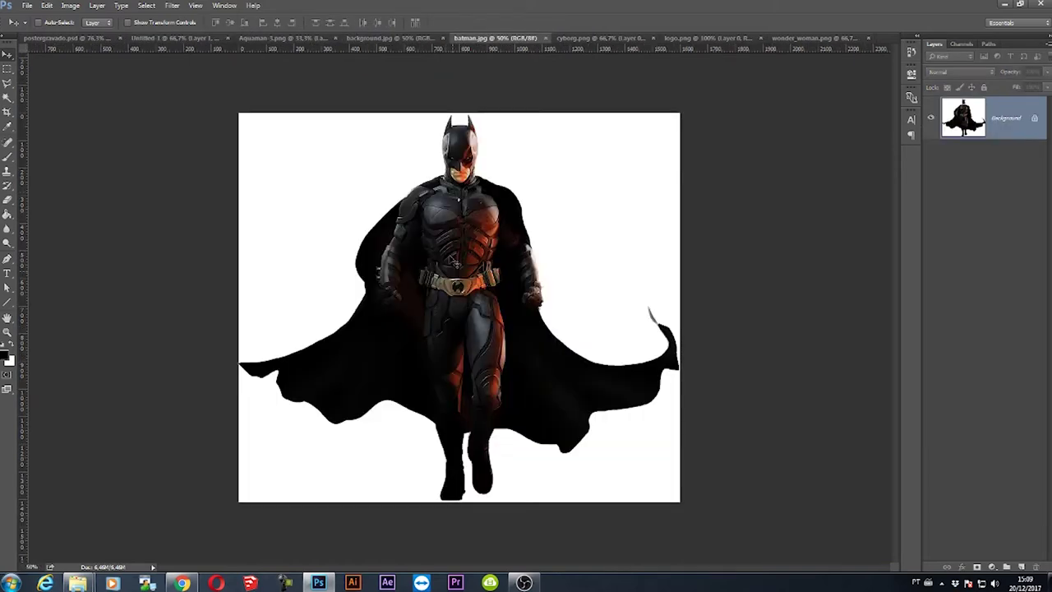
- Magic-wand Batman's white background, invert the selection, and drag him into the poster as Layer 2
left_click(494, 37)
left_click(7, 98)
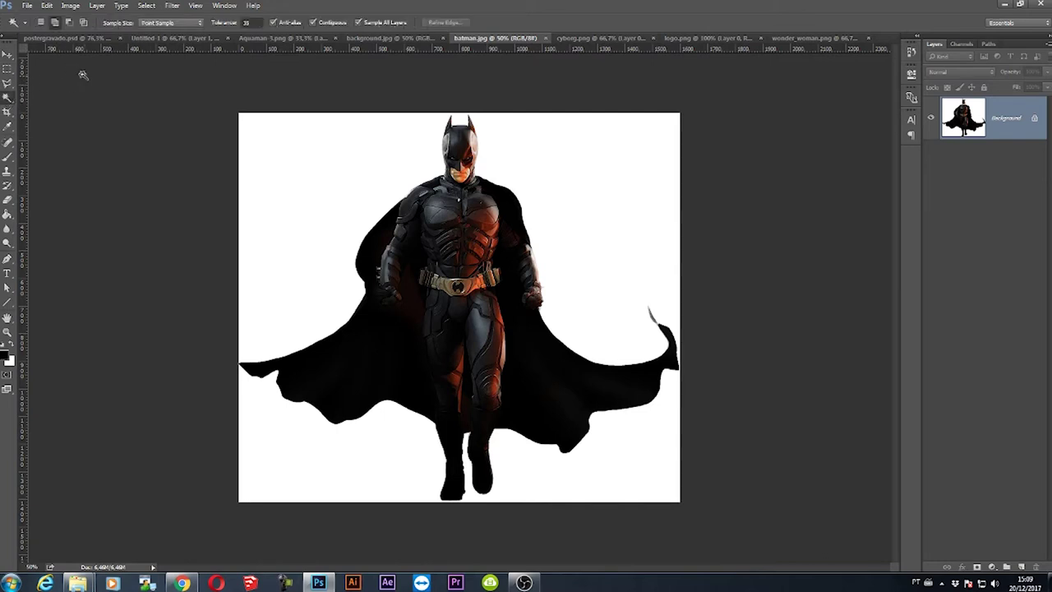
left_click(305, 169)
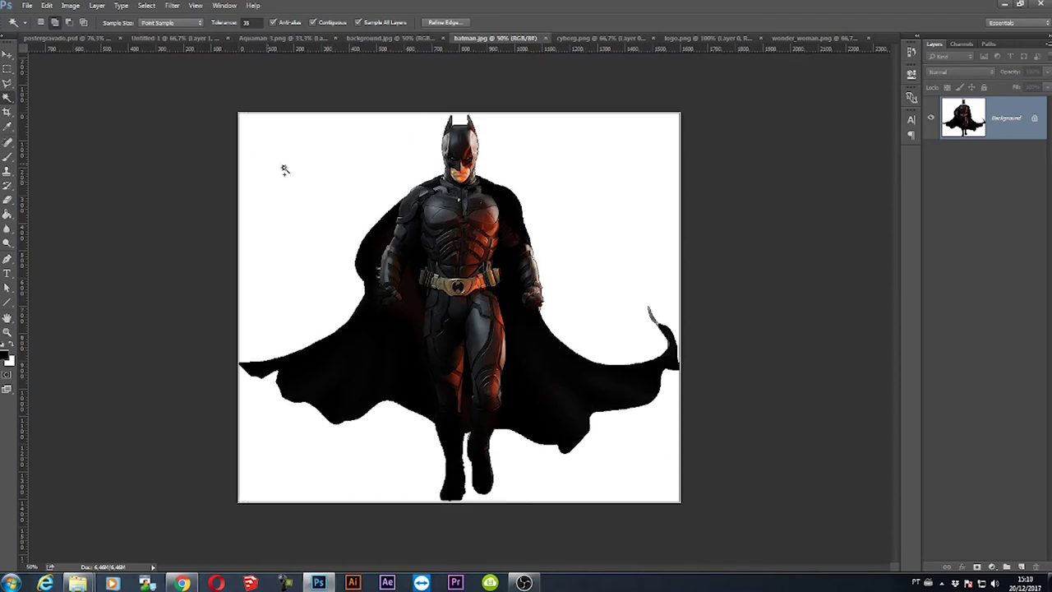
left_click(333, 227)
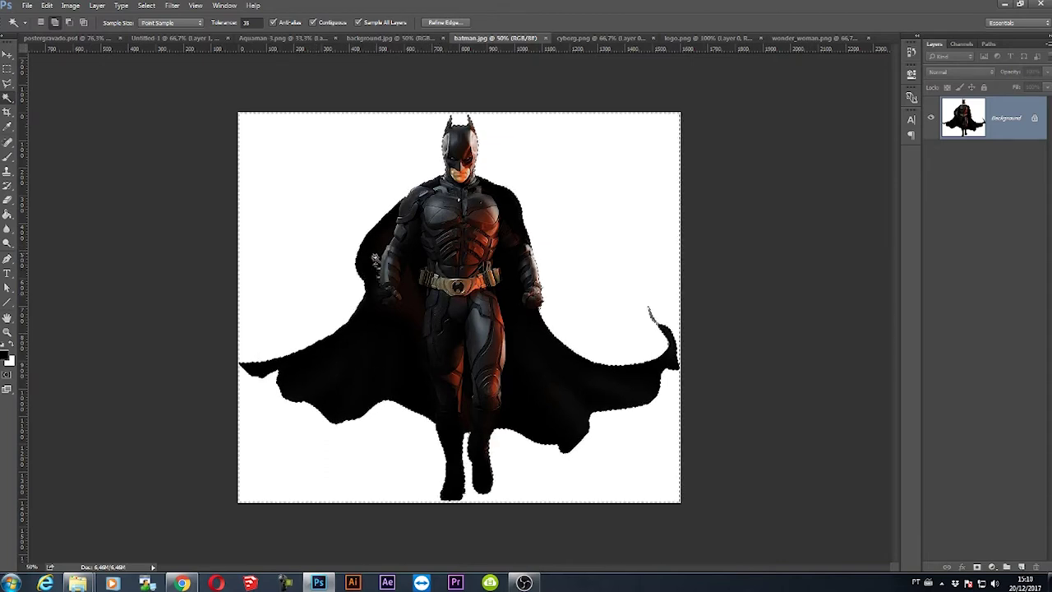
left_click(146, 6)
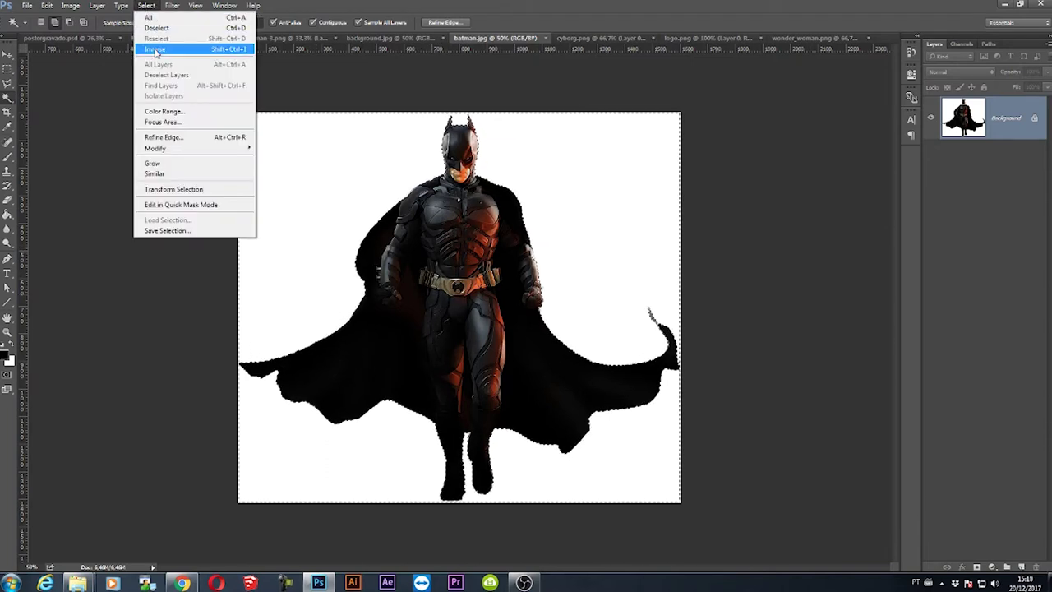
left_click(237, 51)
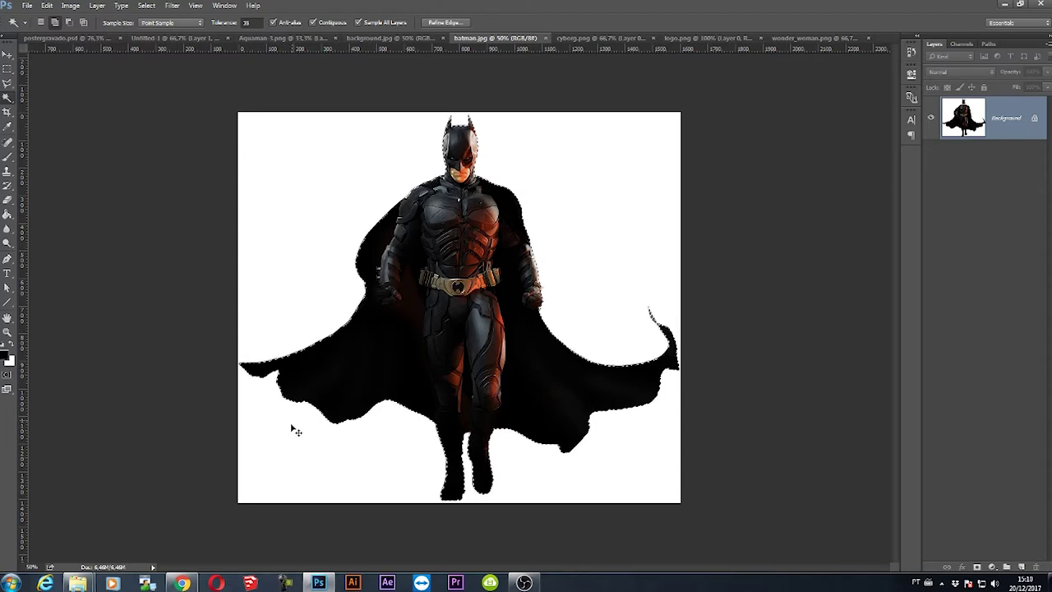
left_click_drag(181, 82, 320, 345)
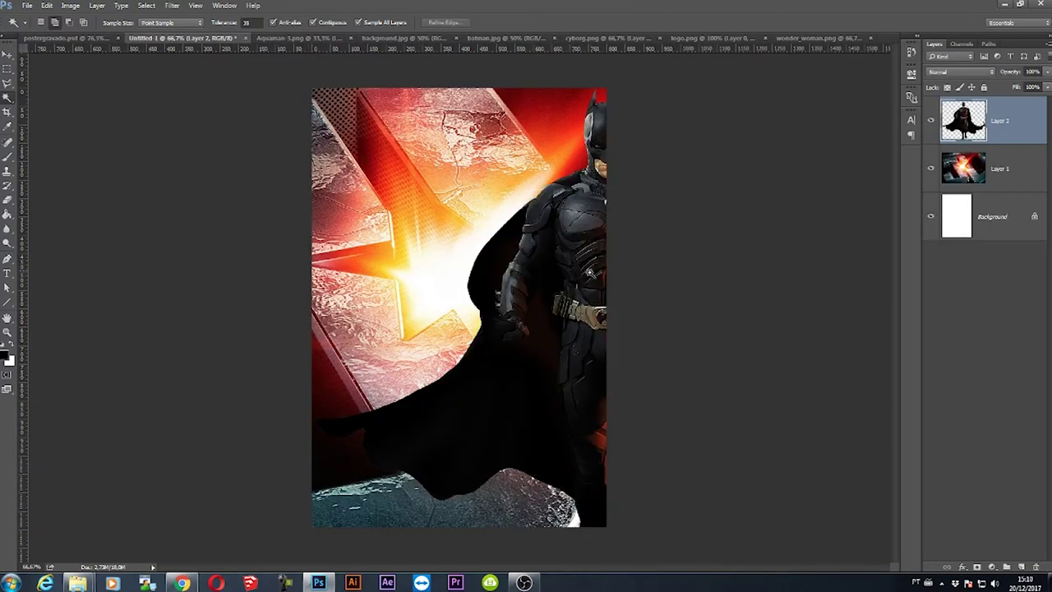
- Free Transform Batman down to about 52% and set him at the bottom centre before the star
left_click(7, 55)
mouse_move(559, 237)
left_mouse_down()
mouse_move(422, 249)
mouse_move(400, 150)
mouse_move(407, 225)
left_mouse_up()
left_click(47, 7)
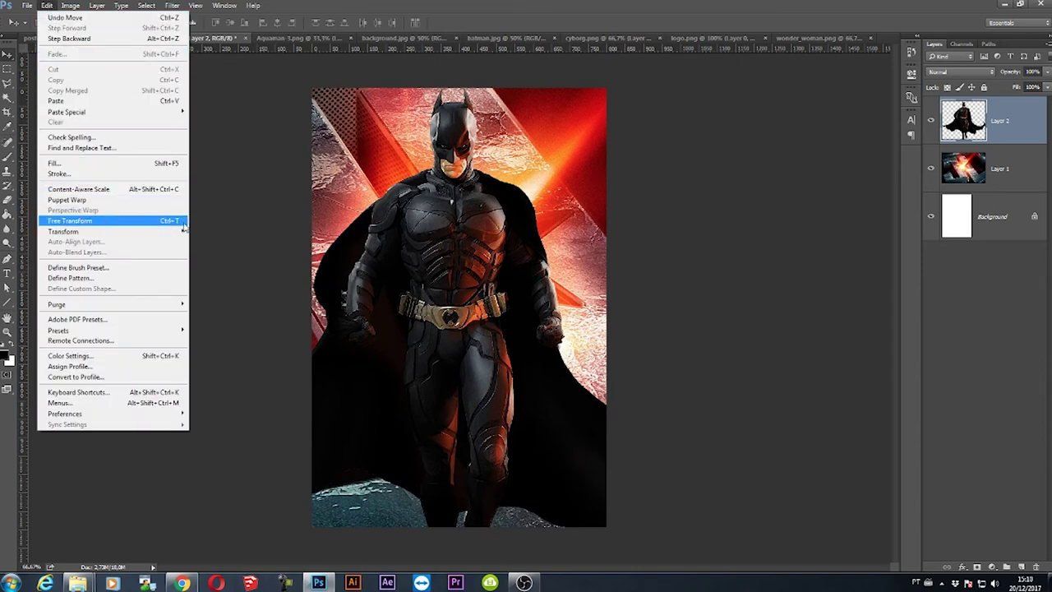
left_click(170, 222)
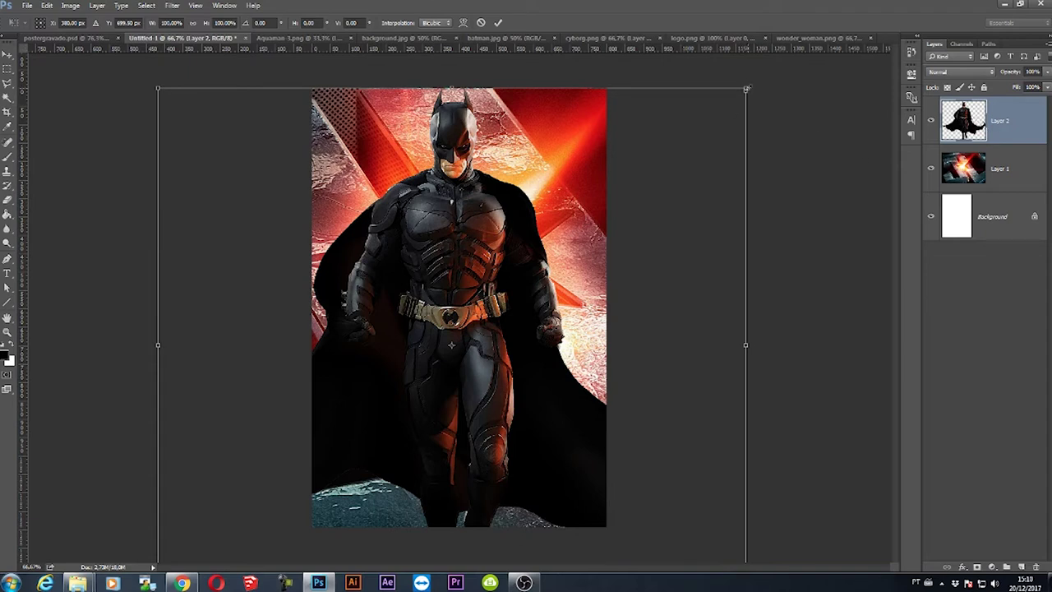
left_click_drag(745, 88, 528, 277)
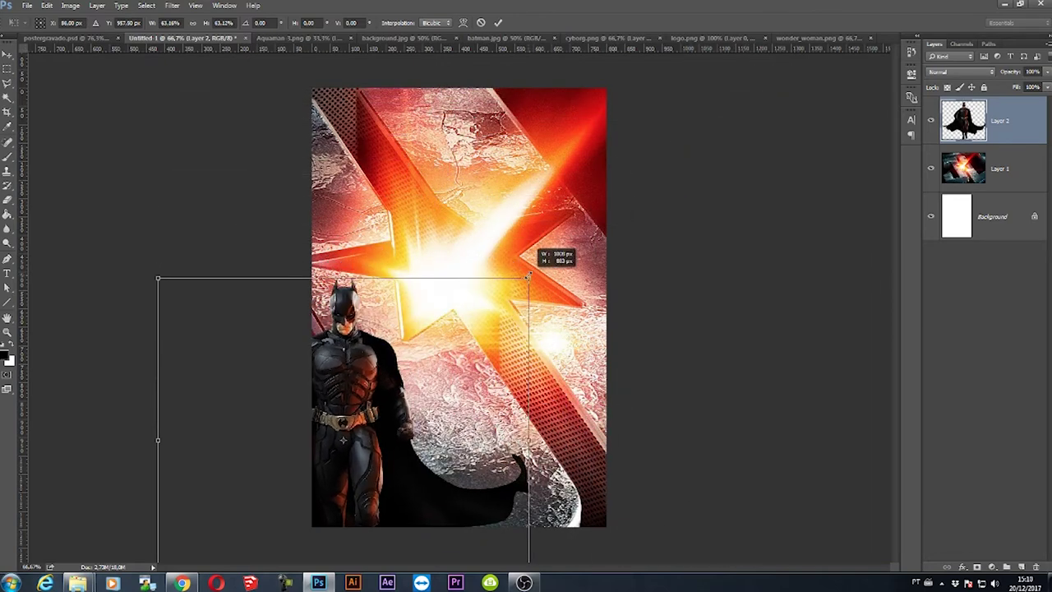
left_click_drag(366, 359, 470, 281)
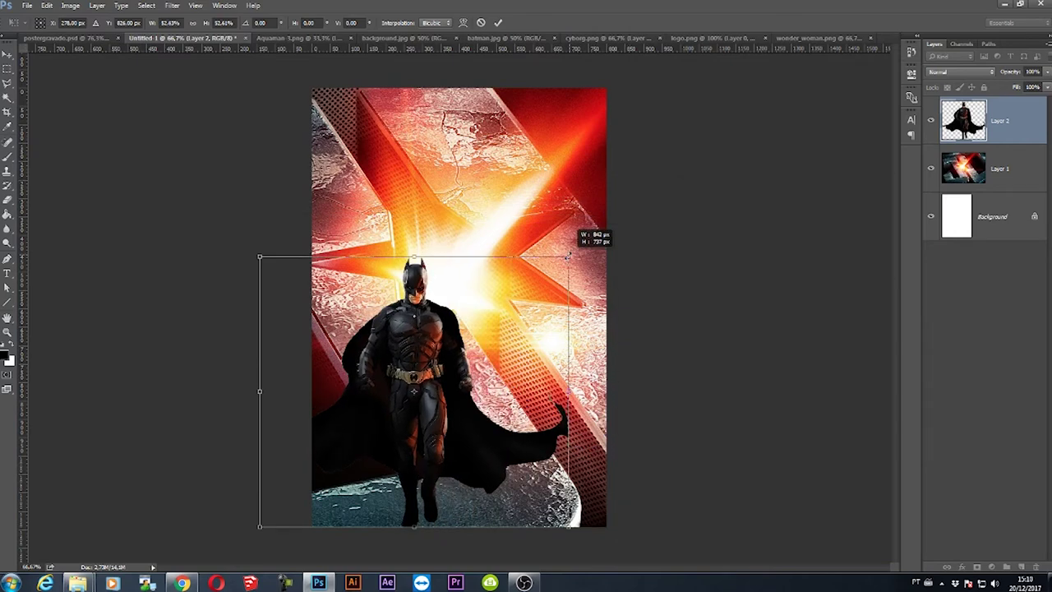
left_click_drag(628, 191, 574, 254)
left_click_drag(438, 321, 474, 325)
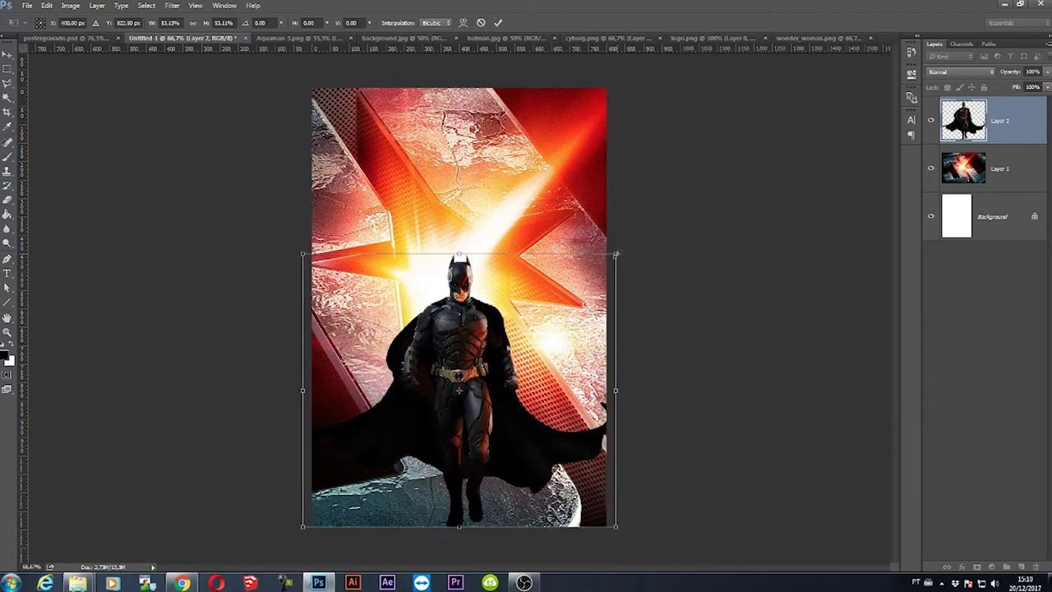
left_click_drag(616, 255, 607, 261)
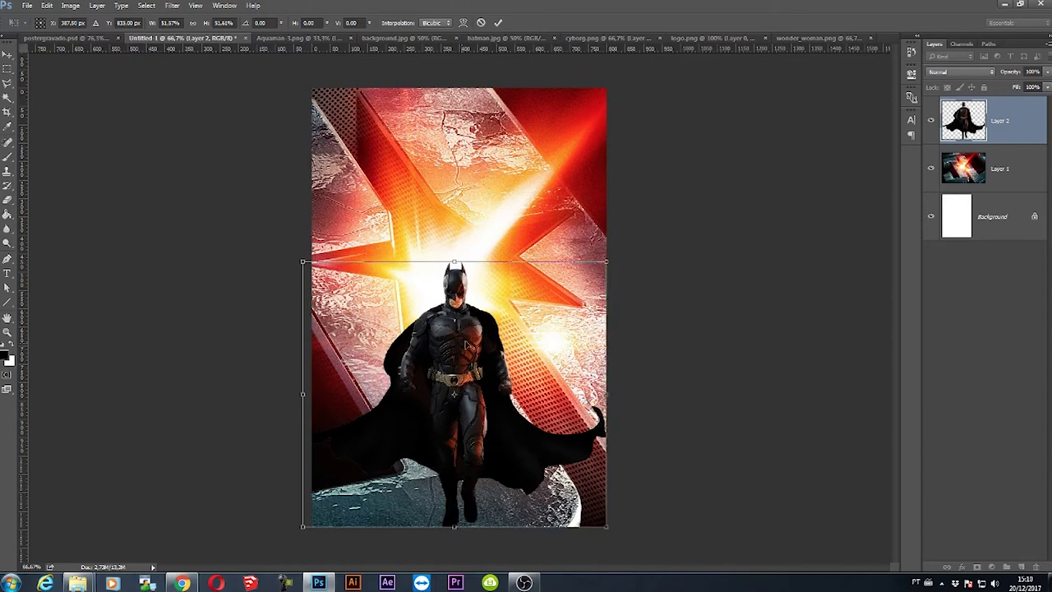
left_click_drag(457, 349, 458, 348)
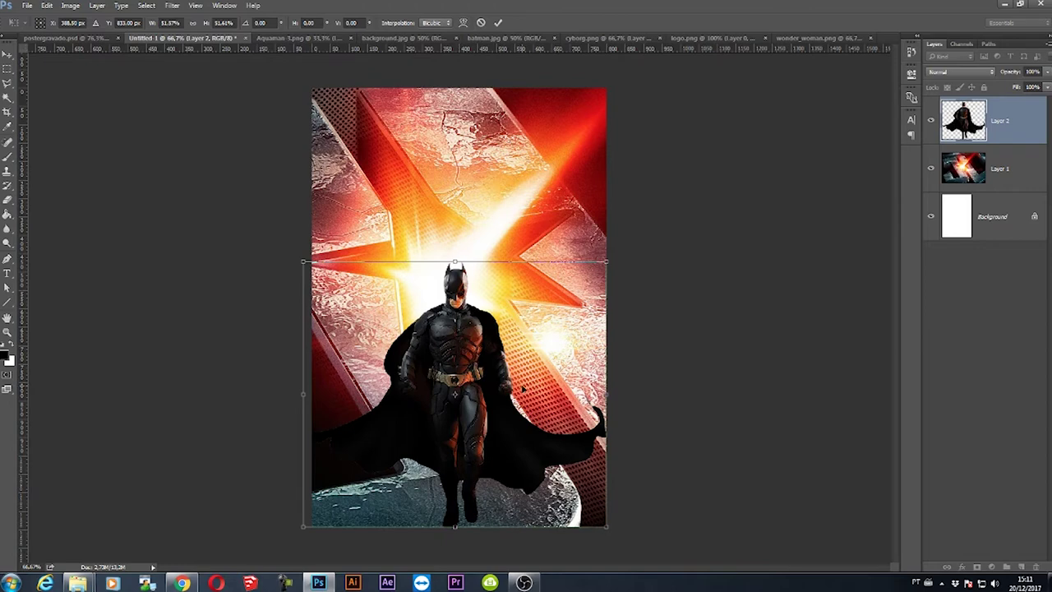
key("Return")
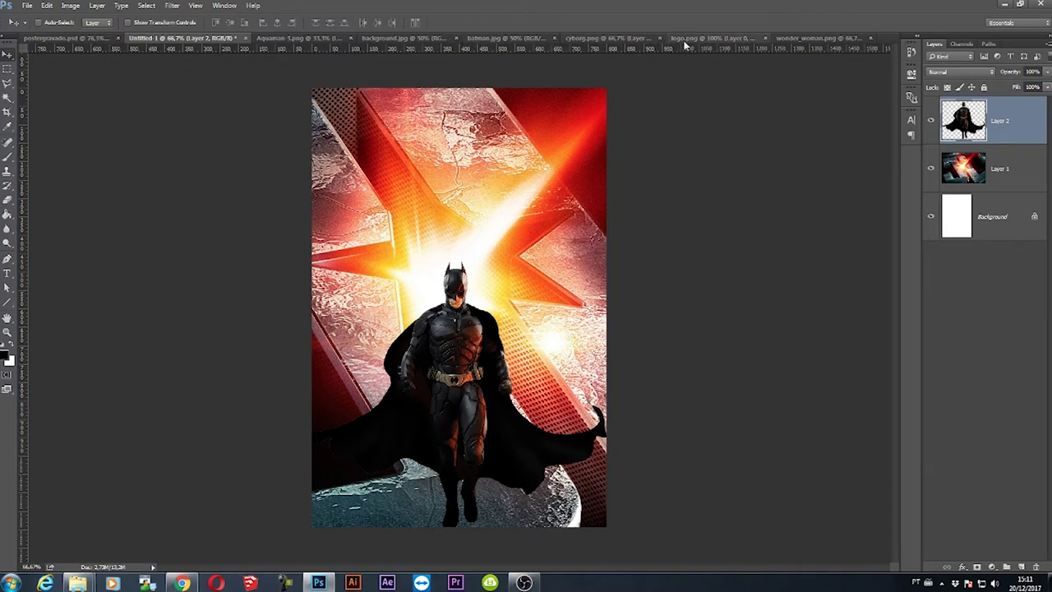
- Open the the_flash-2.png image
left_click(80, 39)
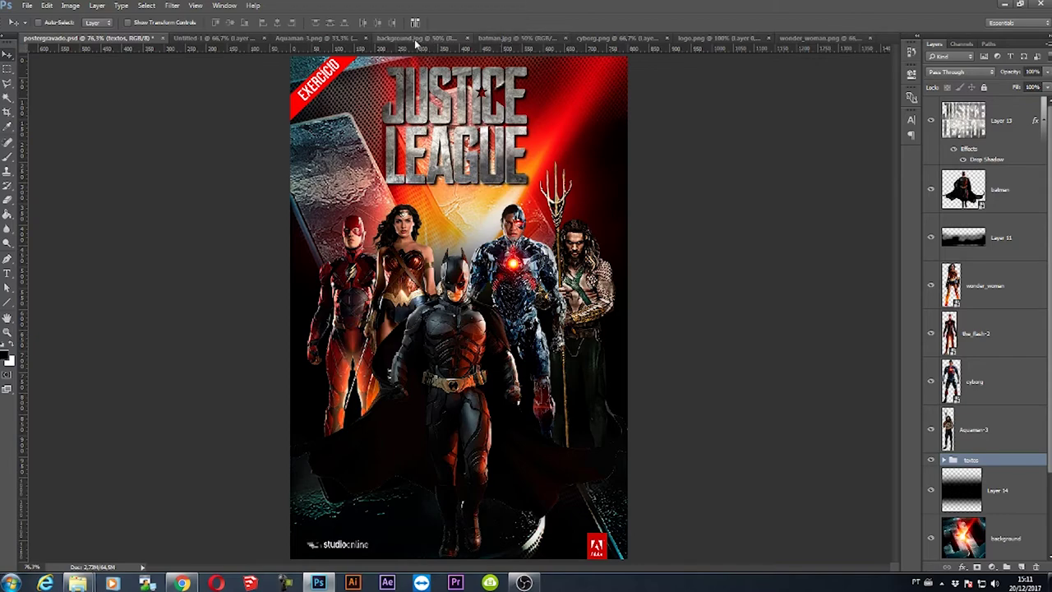
left_click(27, 5)
left_click(37, 28)
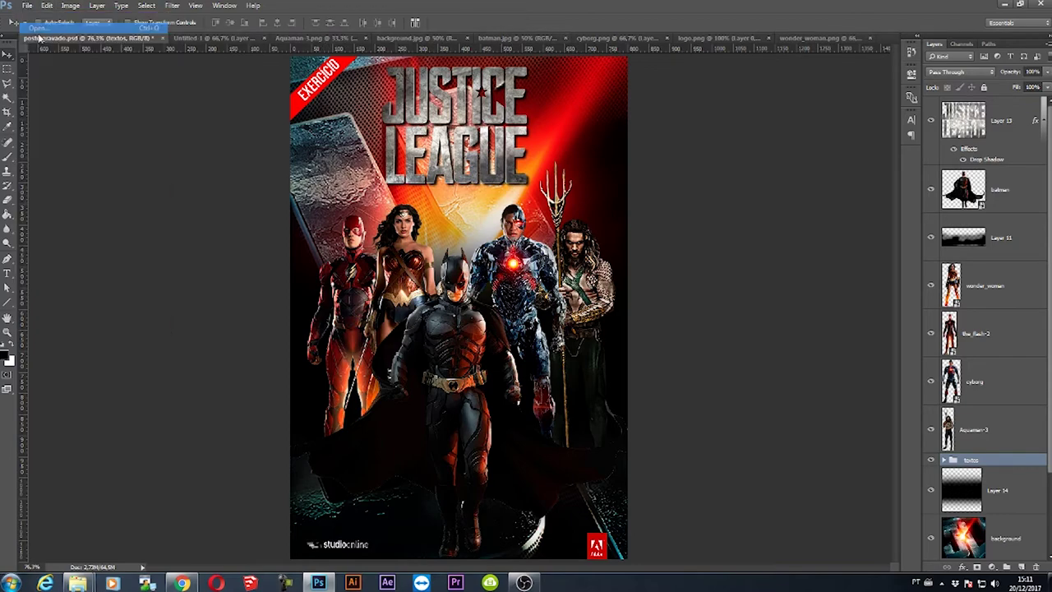
left_click(461, 328)
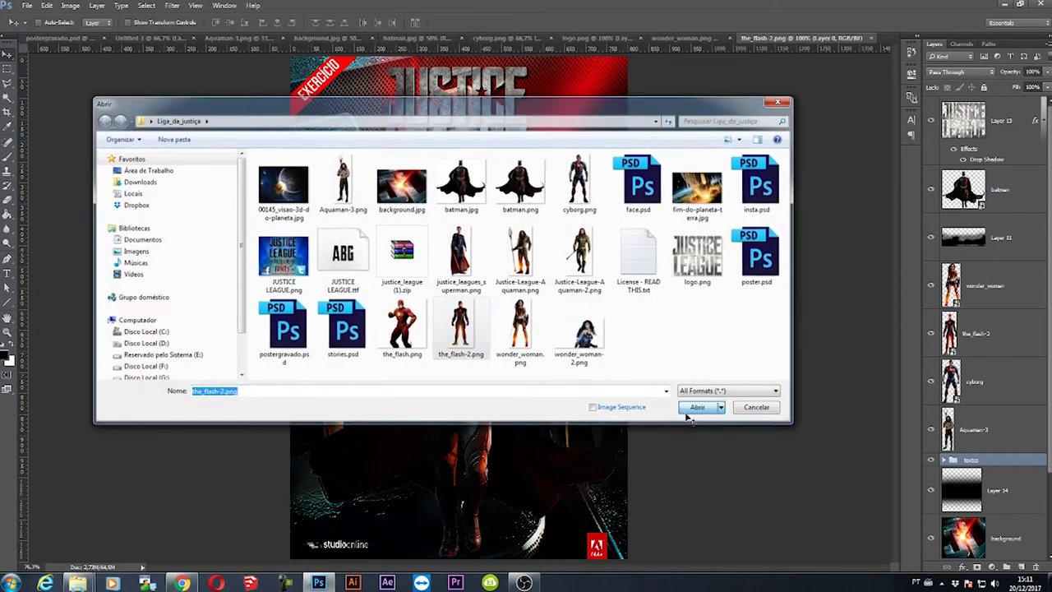
left_click(697, 408)
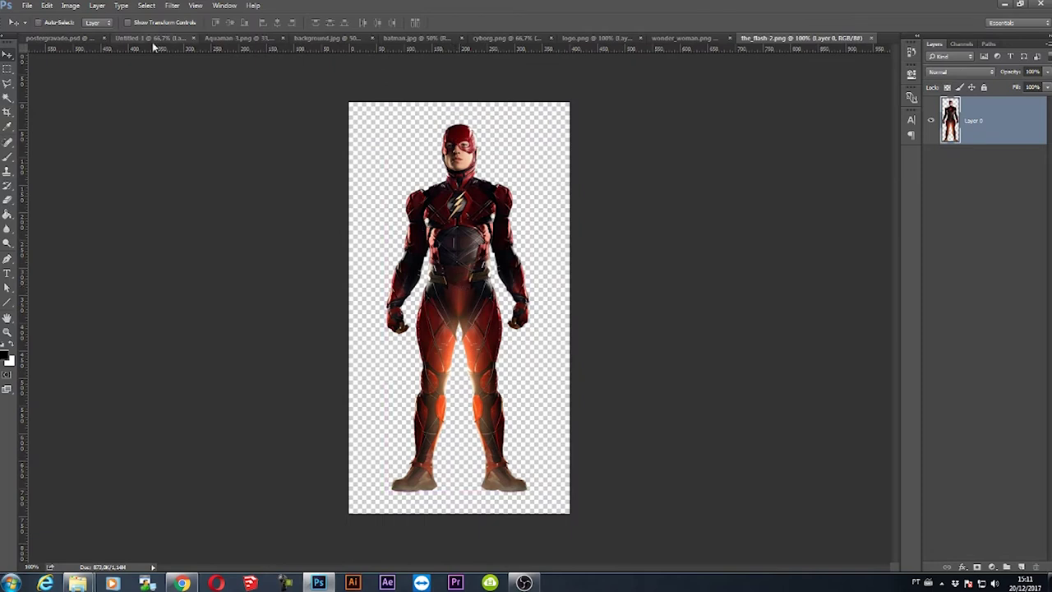
- Select all of Flash, drag him into the poster as Layer 3, and place him left of Batman
left_click(146, 6)
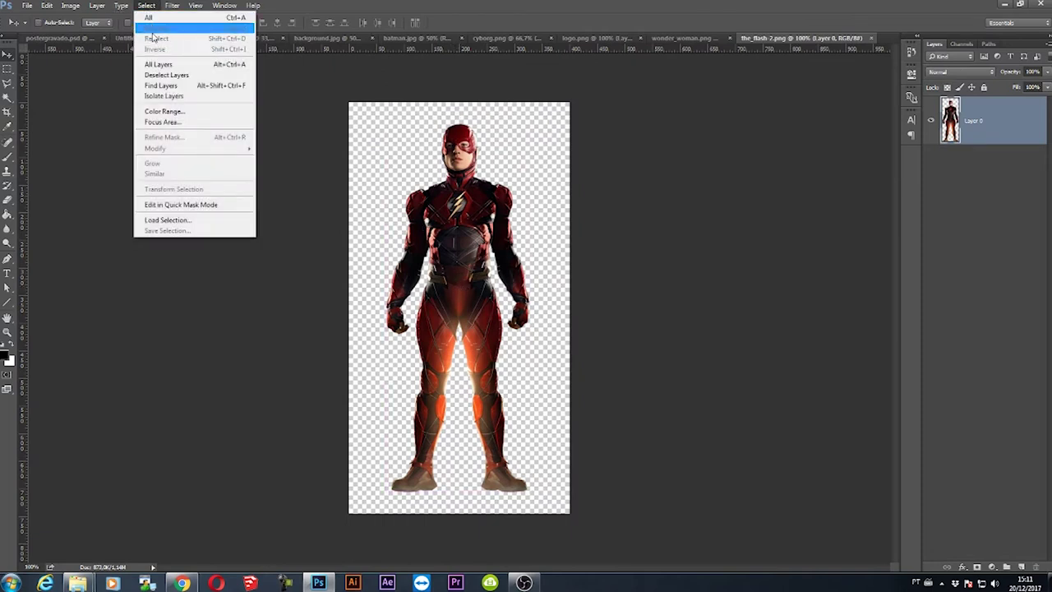
left_click(237, 18)
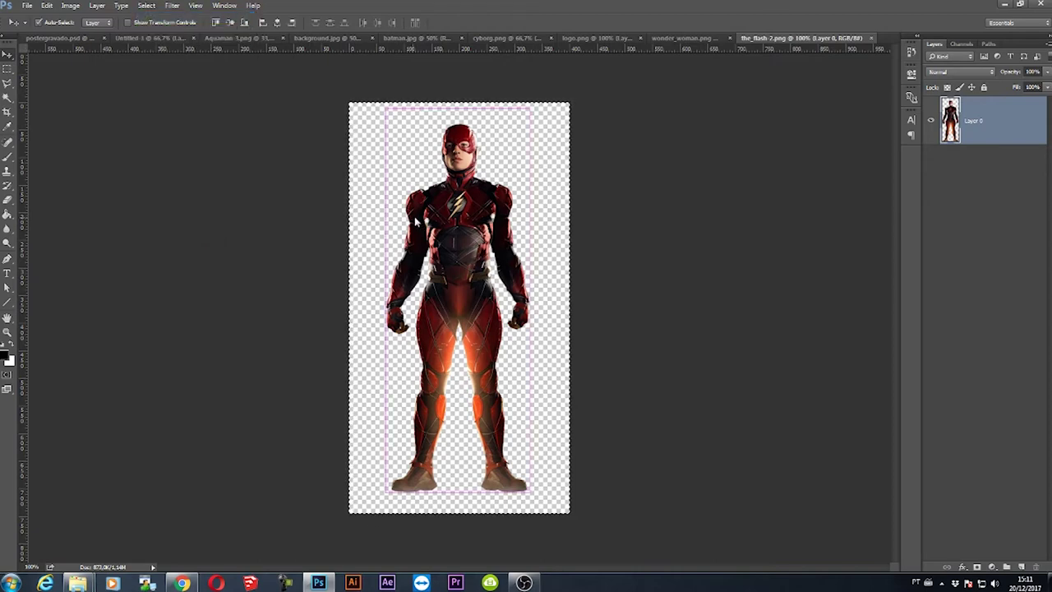
left_click_drag(211, 57, 354, 316)
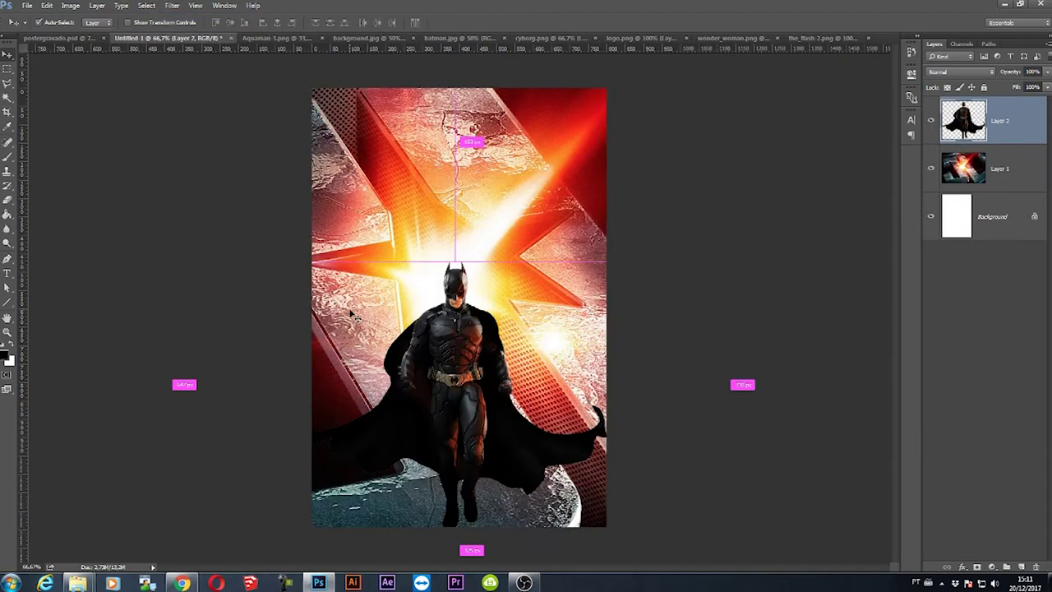
left_click_drag(469, 275, 374, 291)
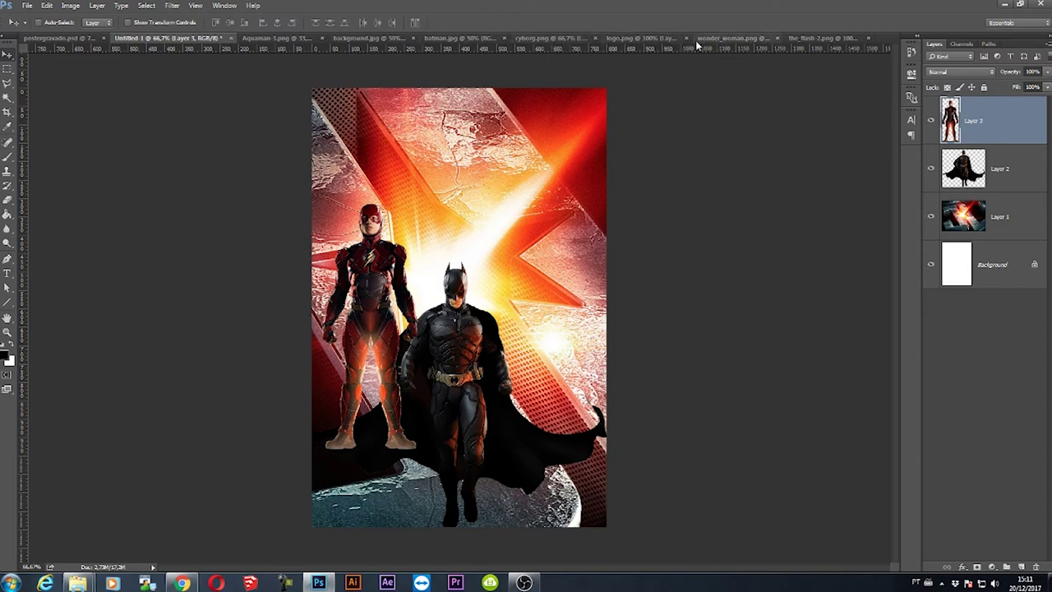
- Bring Wonder Woman into the poster as Layer 4, scaled down and placed beside Flash
left_click(724, 40)
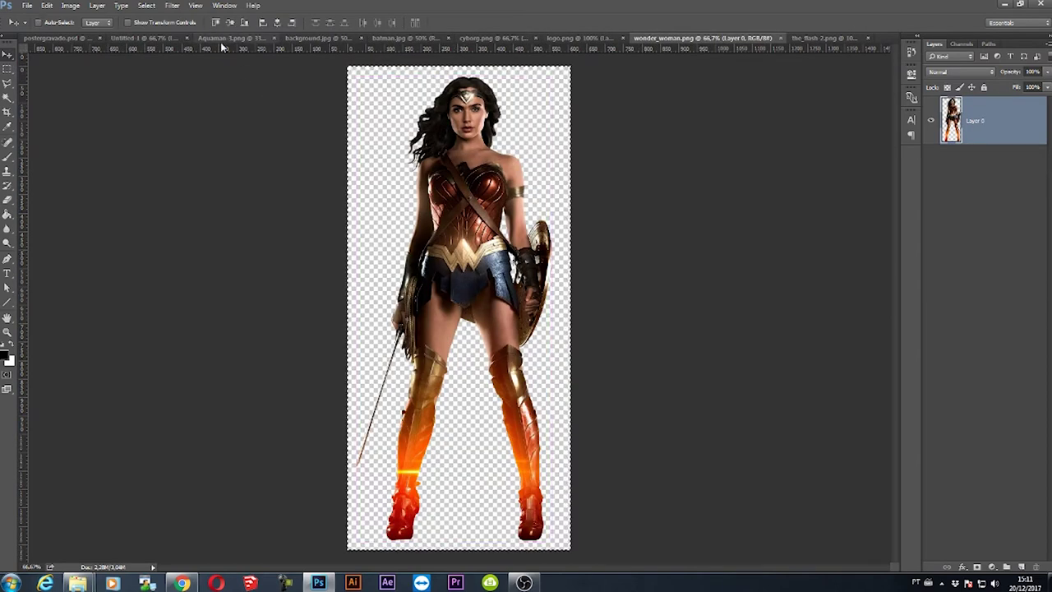
left_click_drag(222, 48, 460, 308)
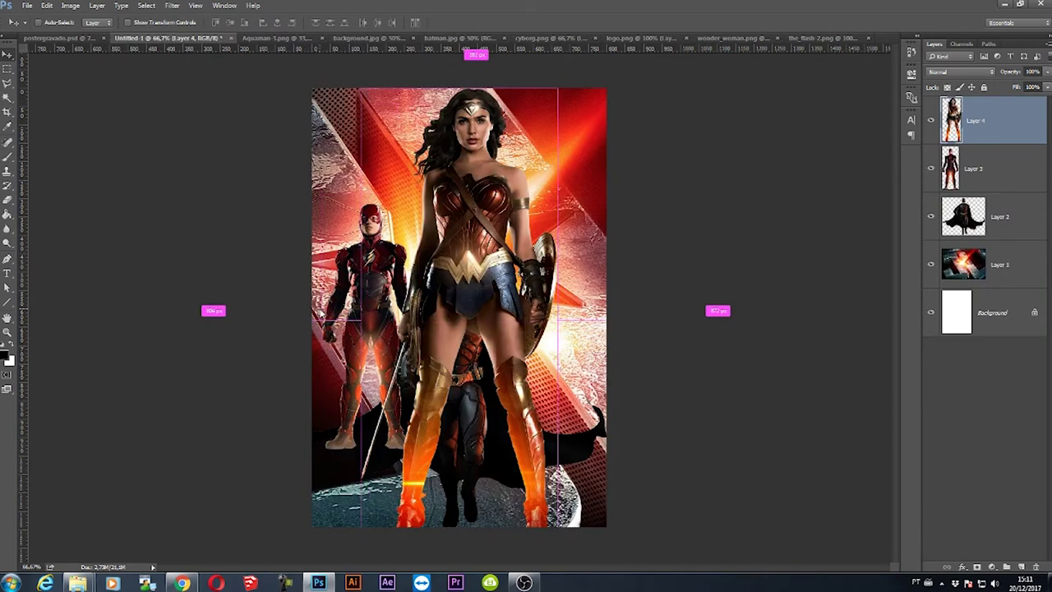
key("ctrl+t")
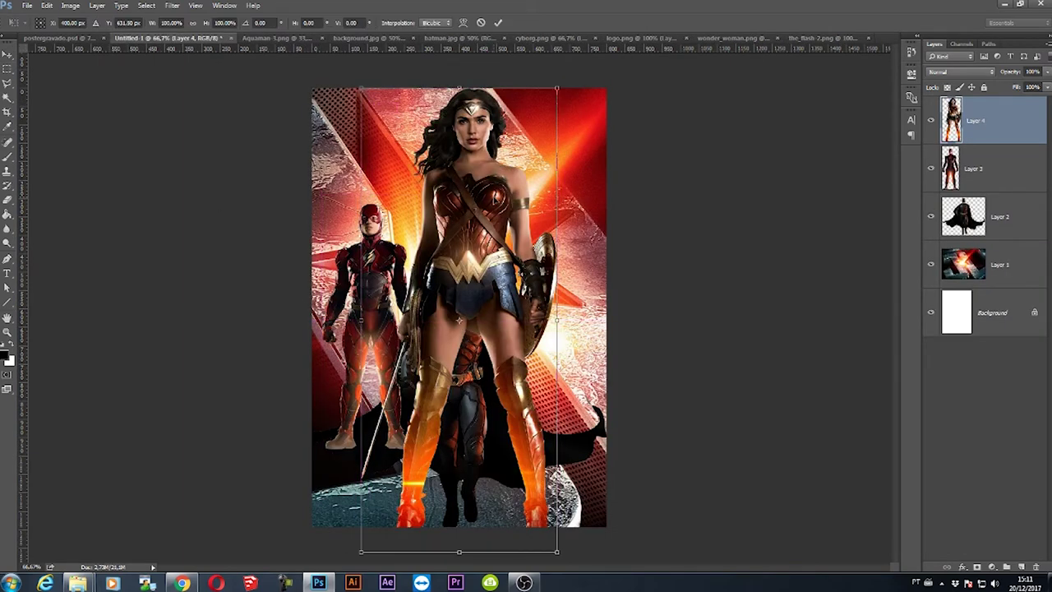
left_click_drag(558, 86, 485, 255)
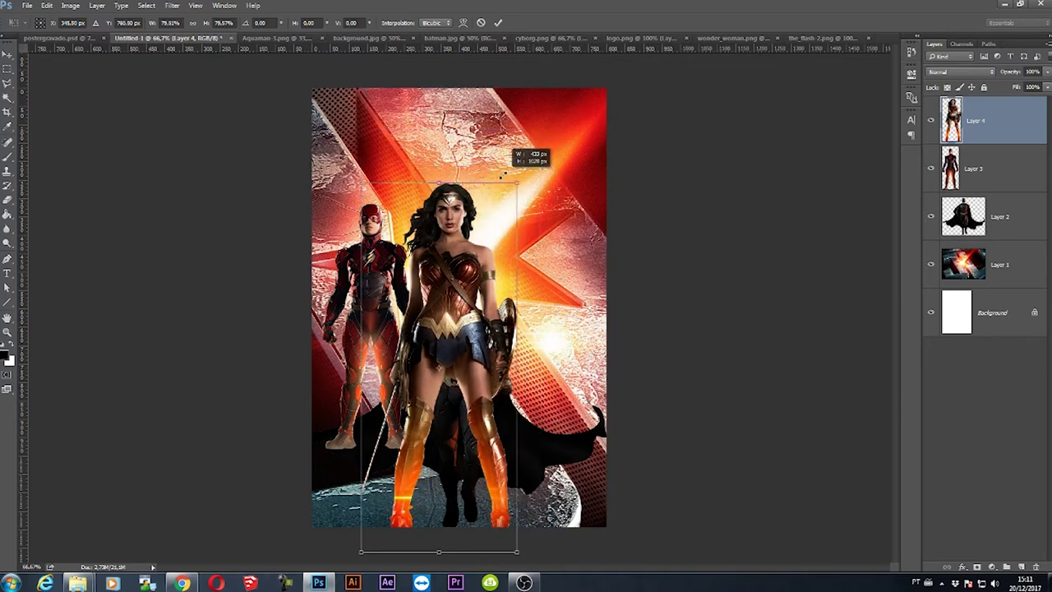
mouse_move(433, 354)
left_mouse_down()
mouse_move(428, 268)
mouse_move(467, 229)
left_mouse_up()
mouse_move(511, 153)
left_mouse_down()
mouse_move(491, 197)
mouse_move(500, 182)
left_mouse_up()
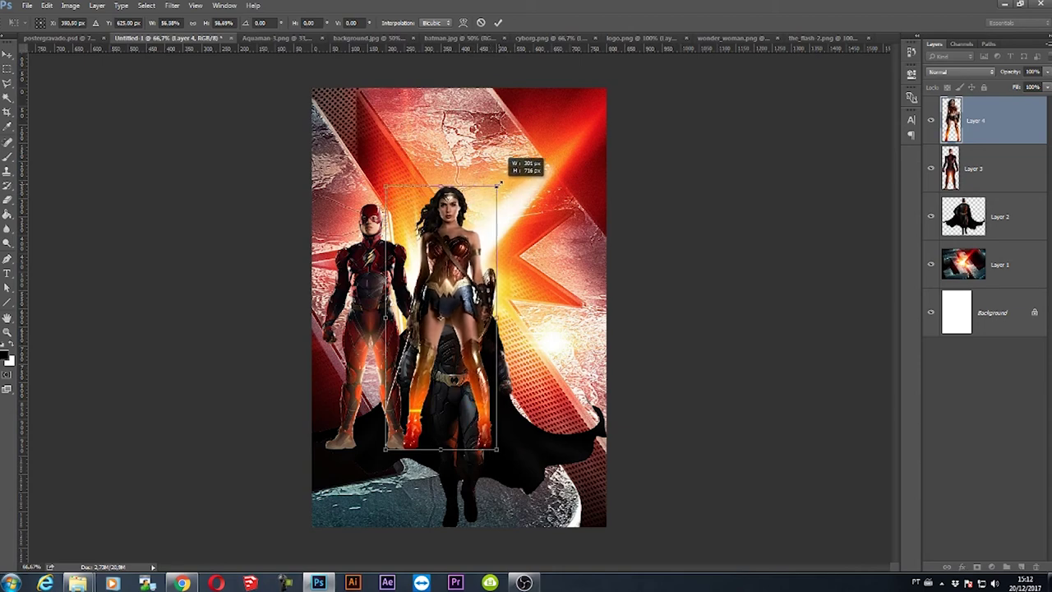
left_click_drag(468, 249, 426, 254)
key("Return")
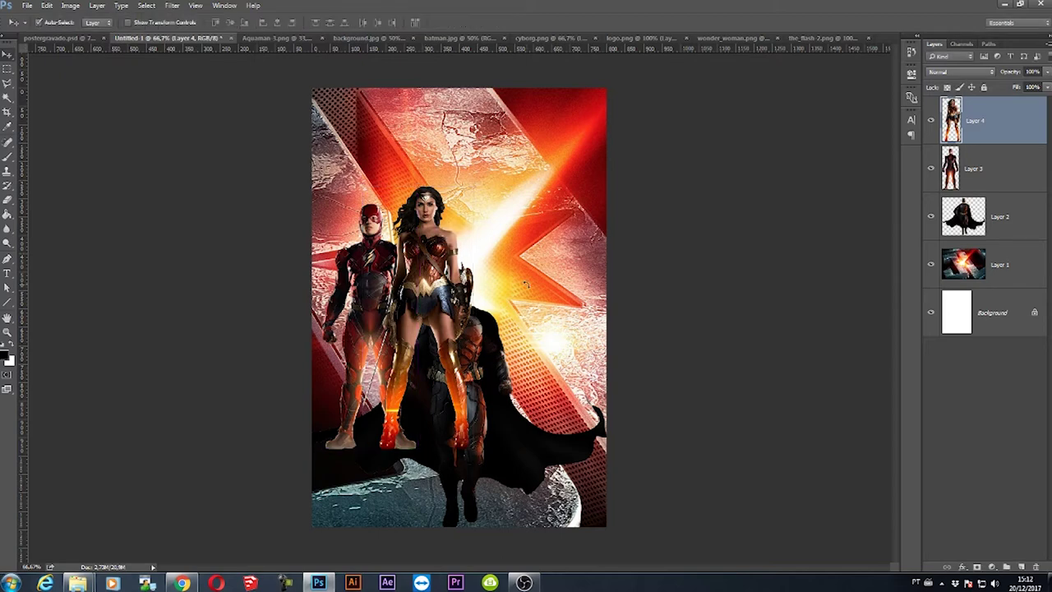
left_click(554, 39)
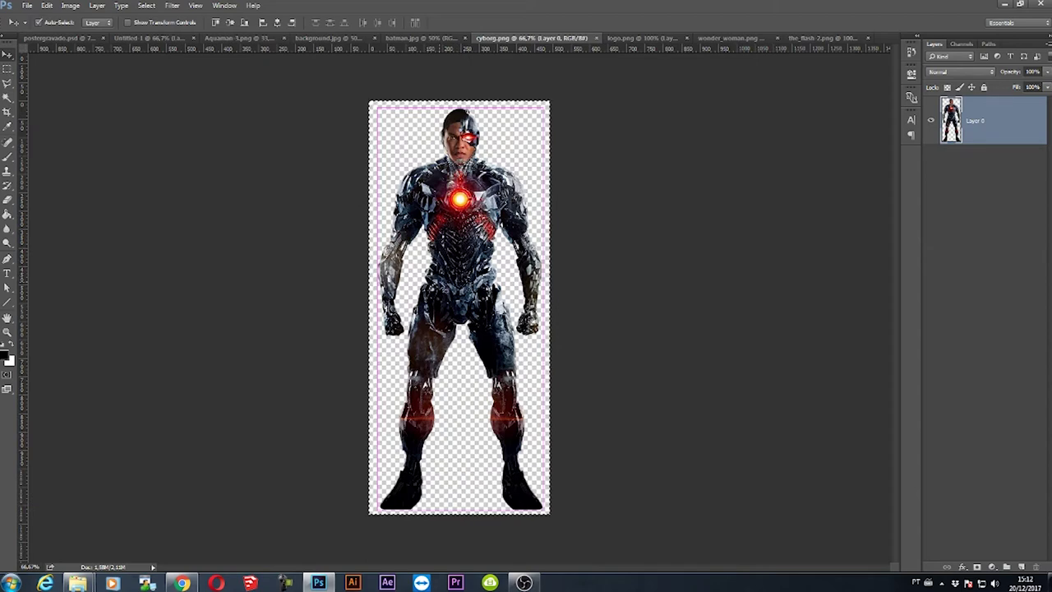
- Return to the poster and commit a Free Transform on the Wonder Woman layer
left_click(165, 39)
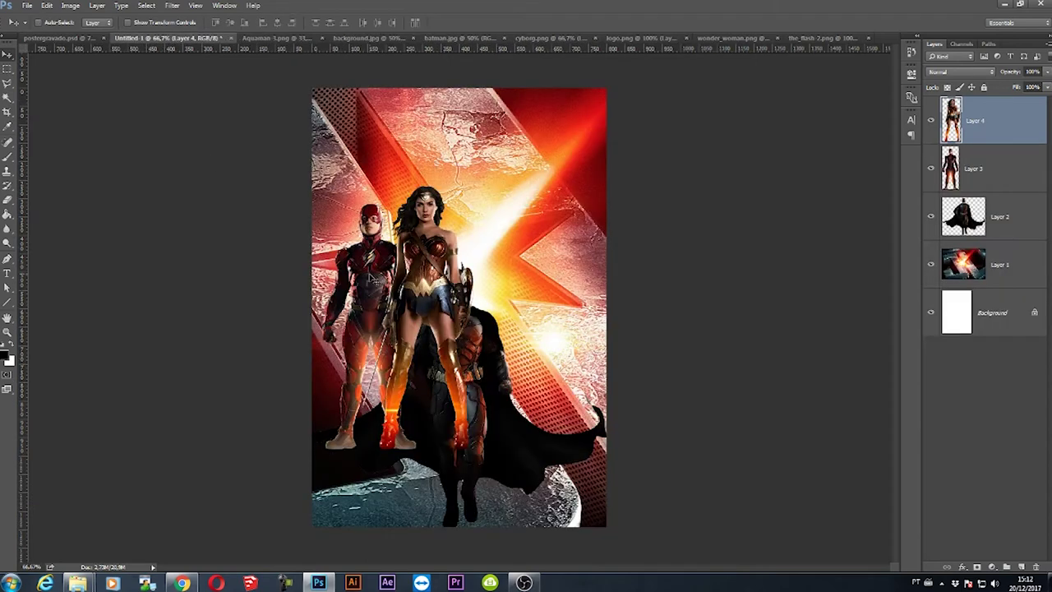
left_click(45, 7)
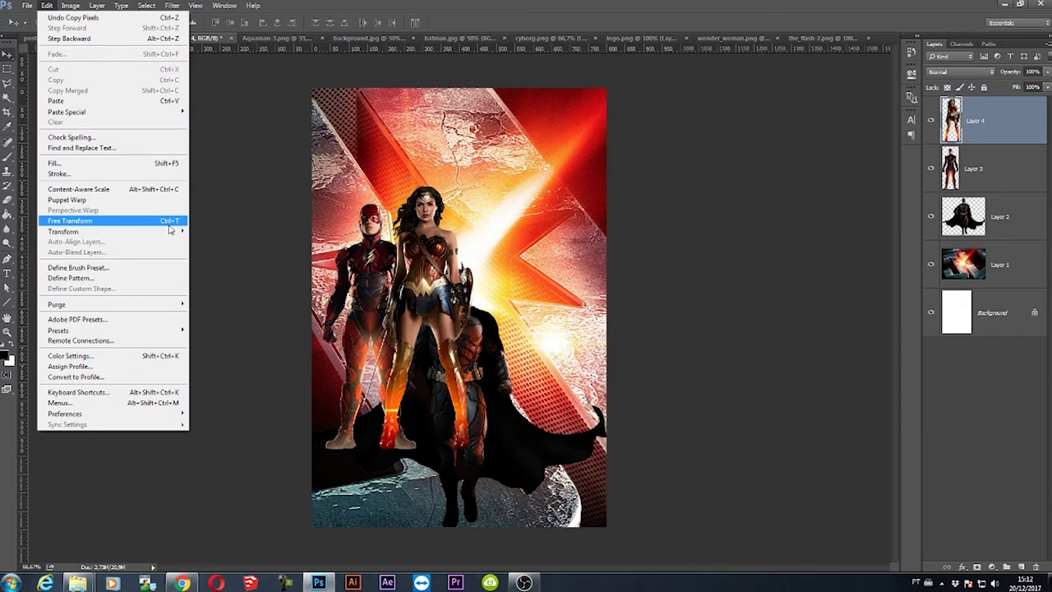
left_click(169, 223)
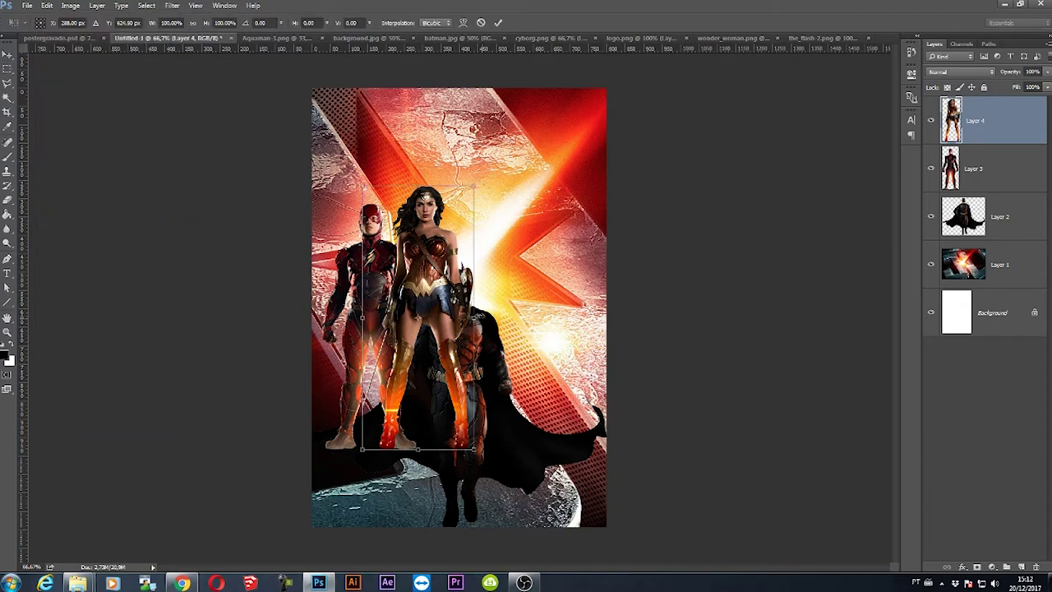
key("Return")
- Paste Cyborg as Layer 5, scale him down, and place him right of Wonder Woman
key("ctrl+v")
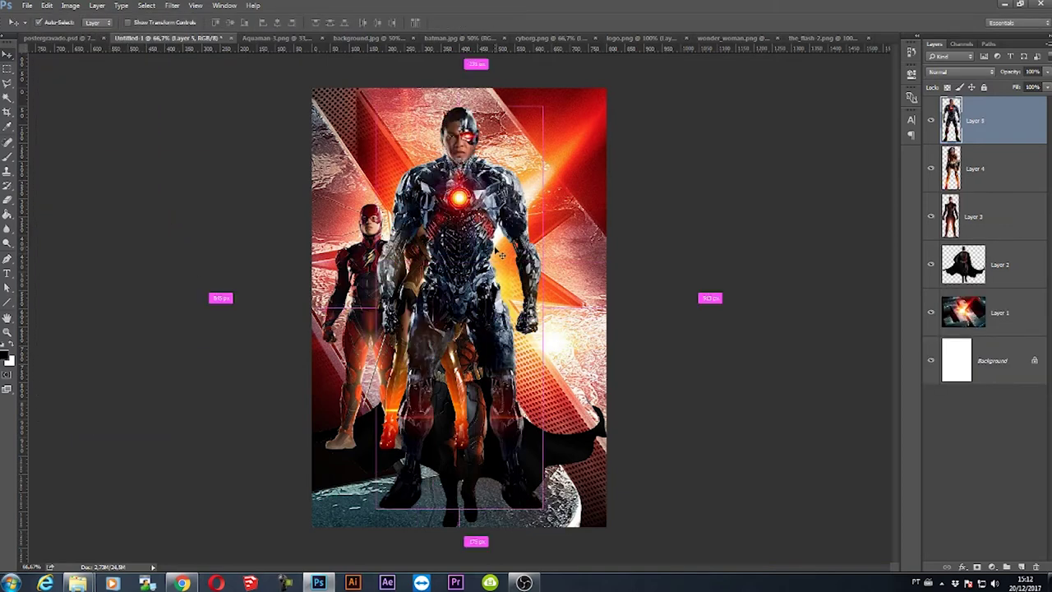
key("ctrl+t")
left_click_drag(374, 105, 425, 220)
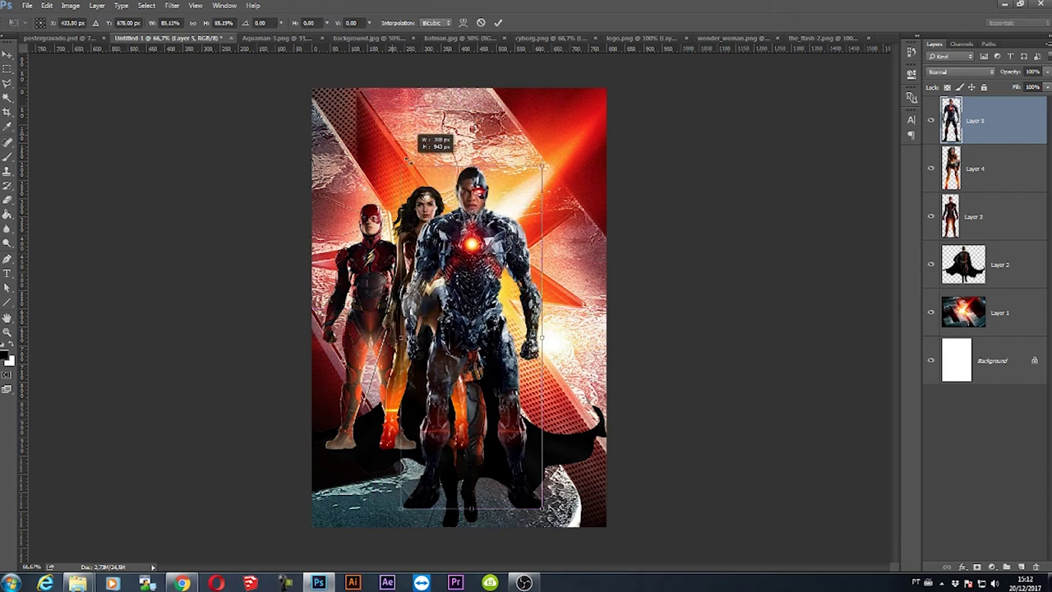
left_click_drag(510, 306, 541, 247)
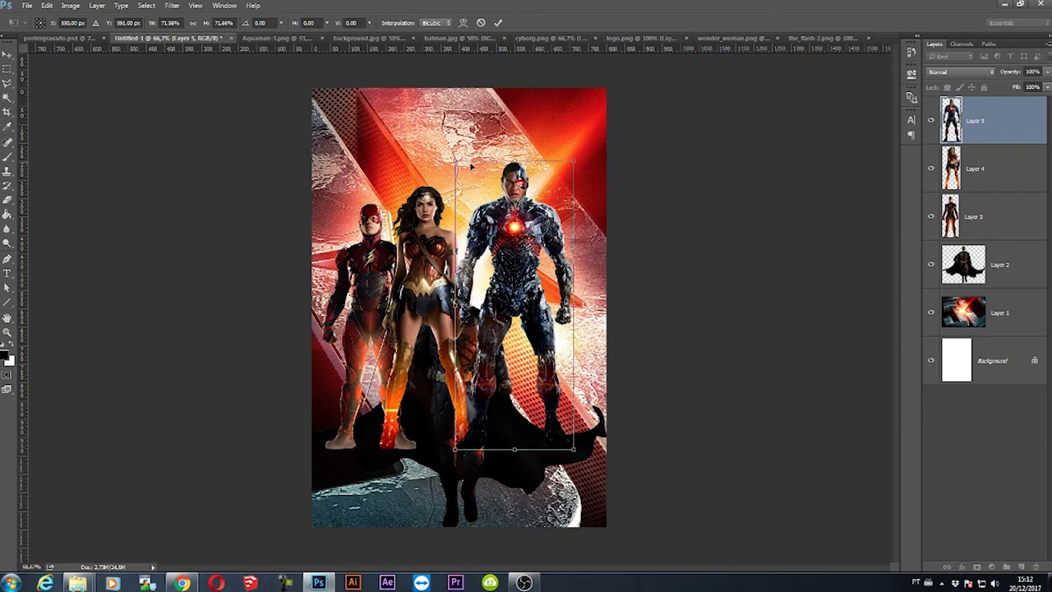
mouse_move(455, 163)
left_mouse_down()
mouse_move(474, 186)
mouse_move(466, 181)
left_mouse_up()
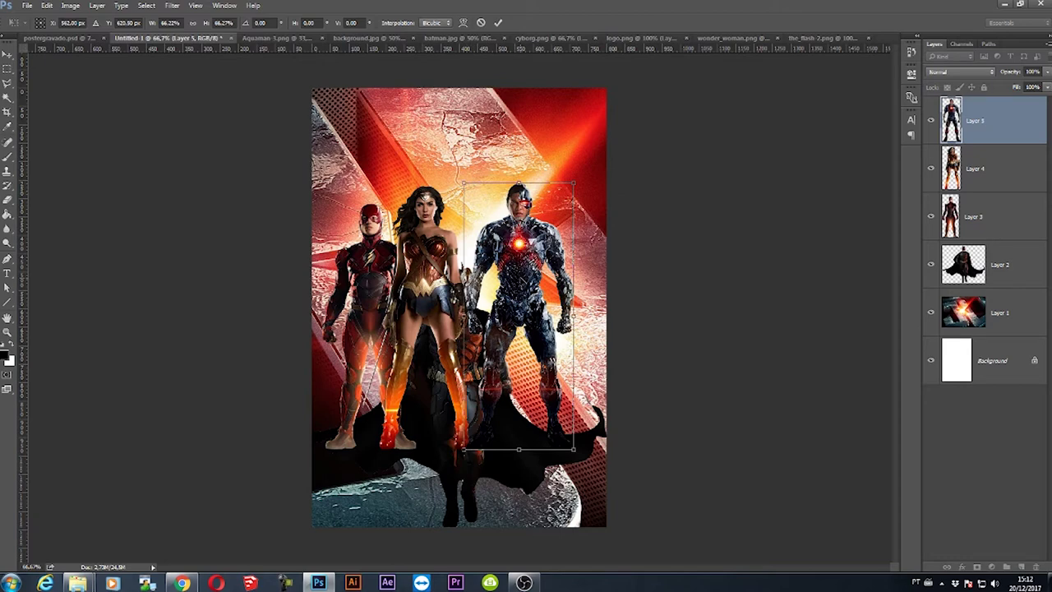
left_click_drag(573, 182, 573, 186)
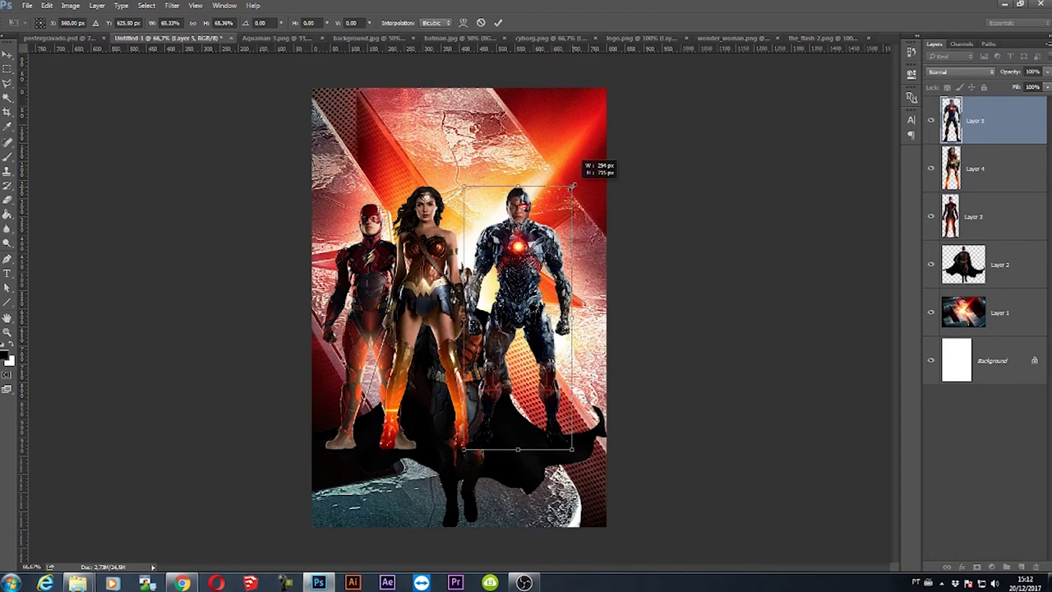
left_click_drag(573, 186, 571, 188)
key("Return")
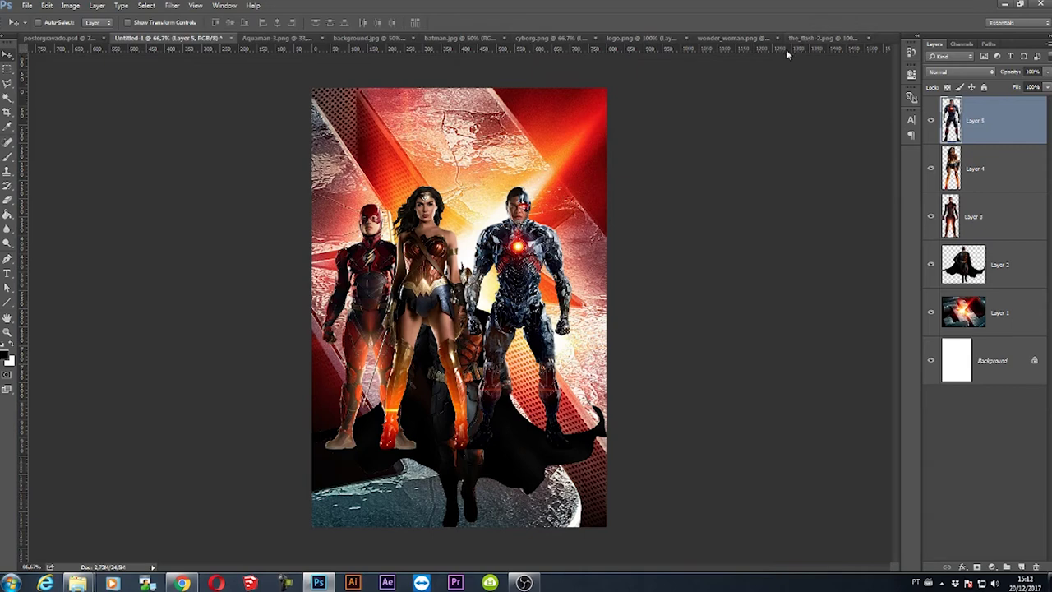
- Drag Aquaman into the poster as Layer 6 and shrink him to about a third
left_click(275, 38)
left_click_drag(143, 46, 550, 309)
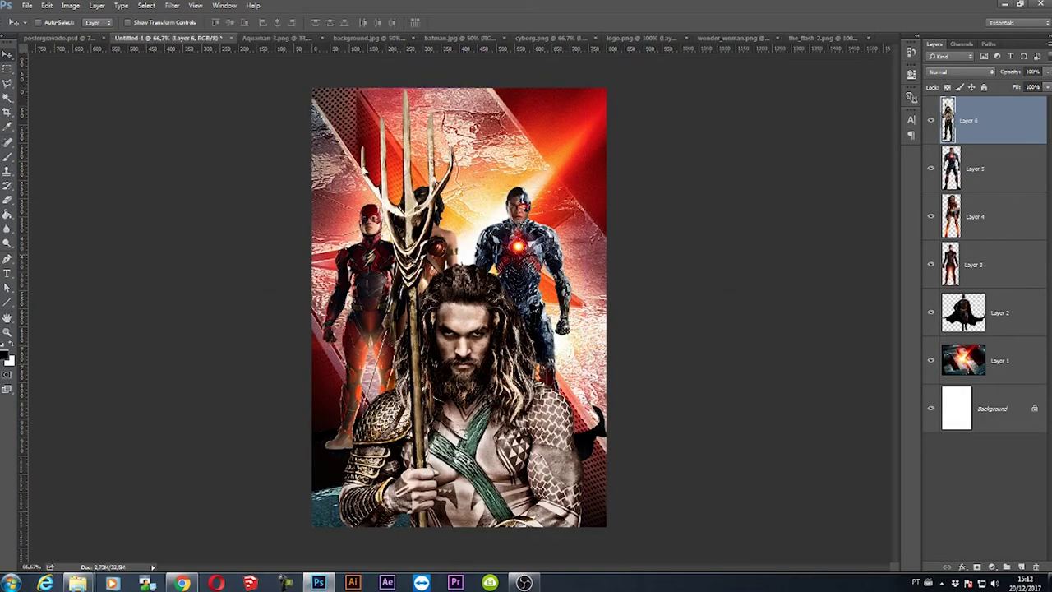
key("ctrl+t")
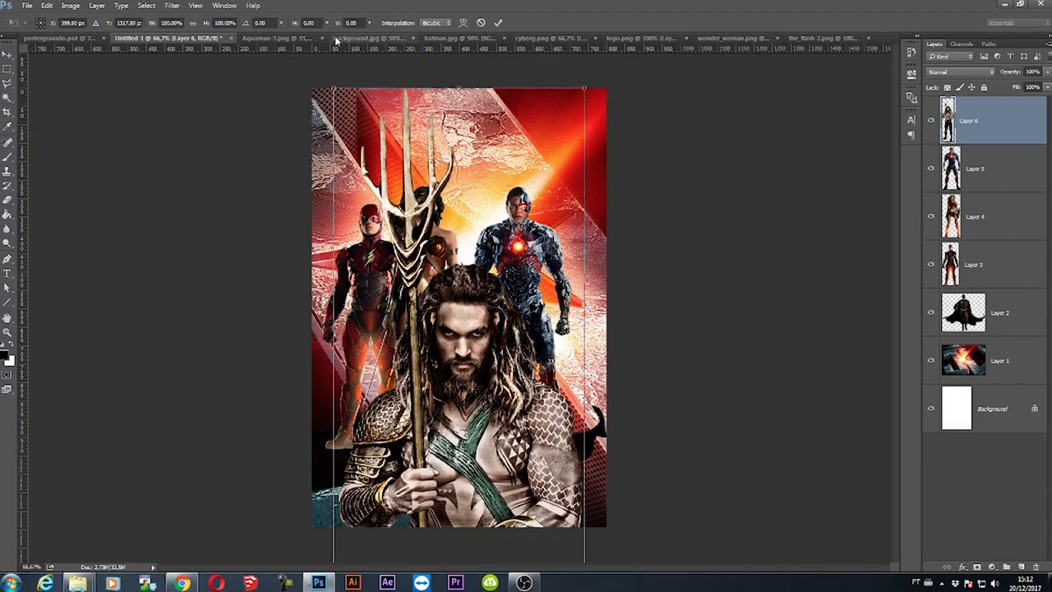
left_click_drag(333, 88, 415, 239)
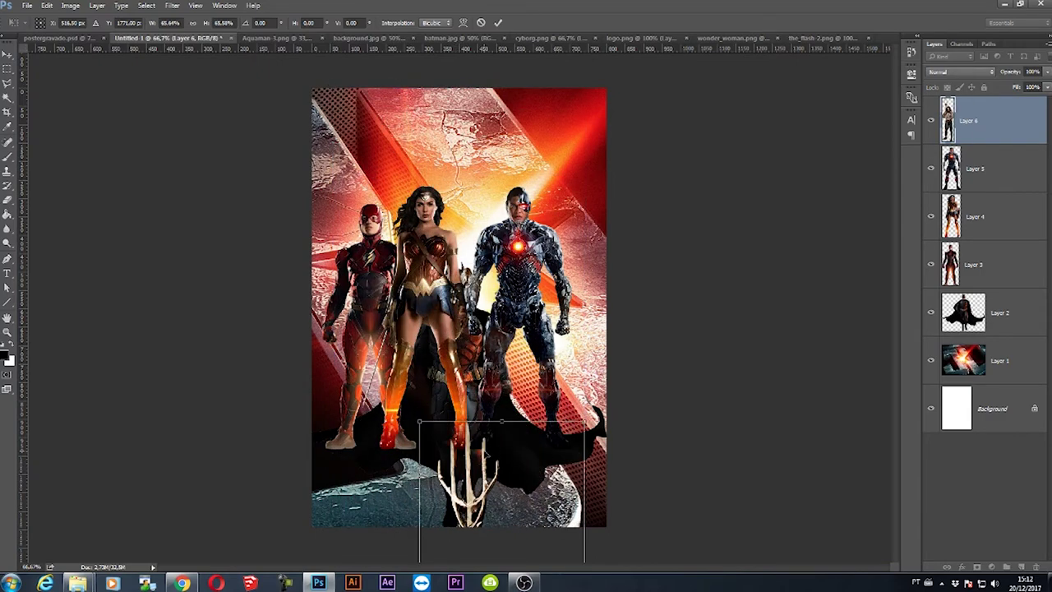
mouse_move(493, 346)
left_mouse_down()
mouse_move(477, 208)
mouse_move(498, 325)
mouse_move(555, 190)
left_mouse_up()
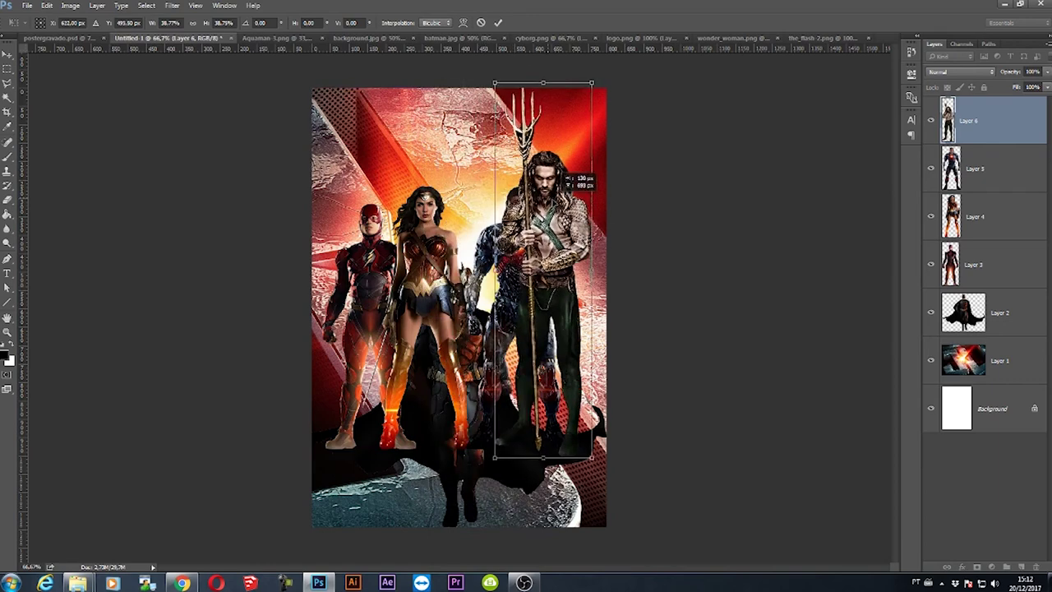
left_click_drag(497, 79, 512, 142)
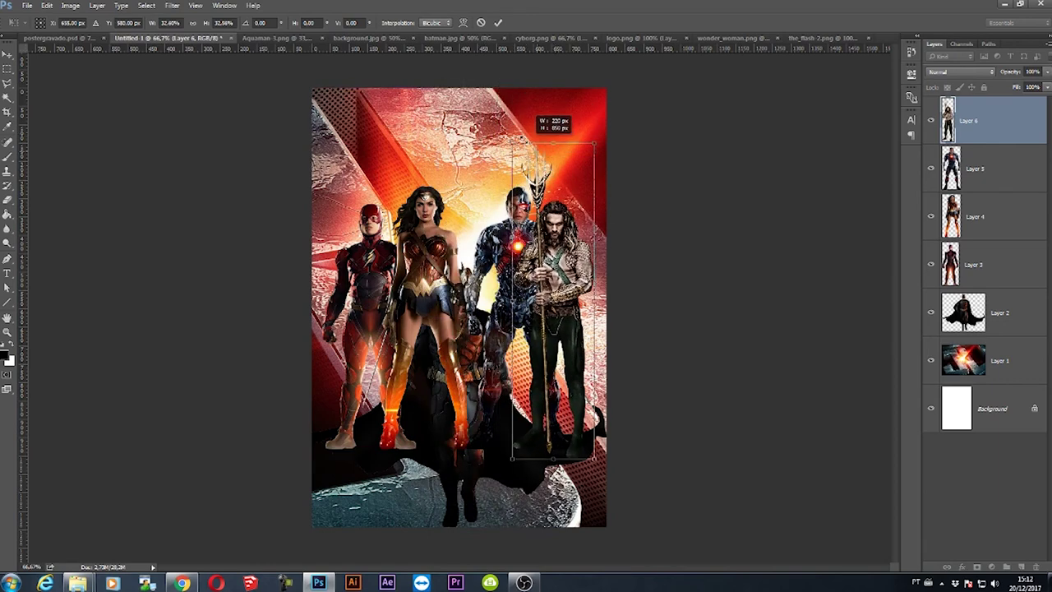
mouse_move(575, 255)
left_mouse_down()
mouse_move(615, 263)
mouse_move(524, 261)
left_mouse_up()
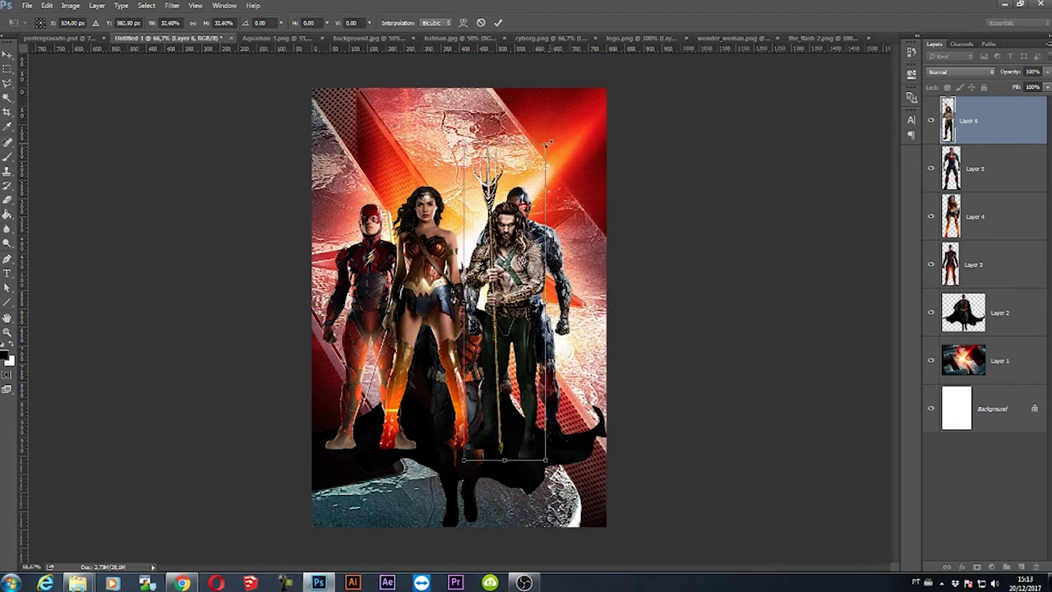
- Fine-tune Aquaman to about 32%, commit it, and stand him on the right beside Cyborg
mouse_move(549, 144)
left_mouse_down()
mouse_move(540, 159)
mouse_move(560, 148)
left_mouse_up()
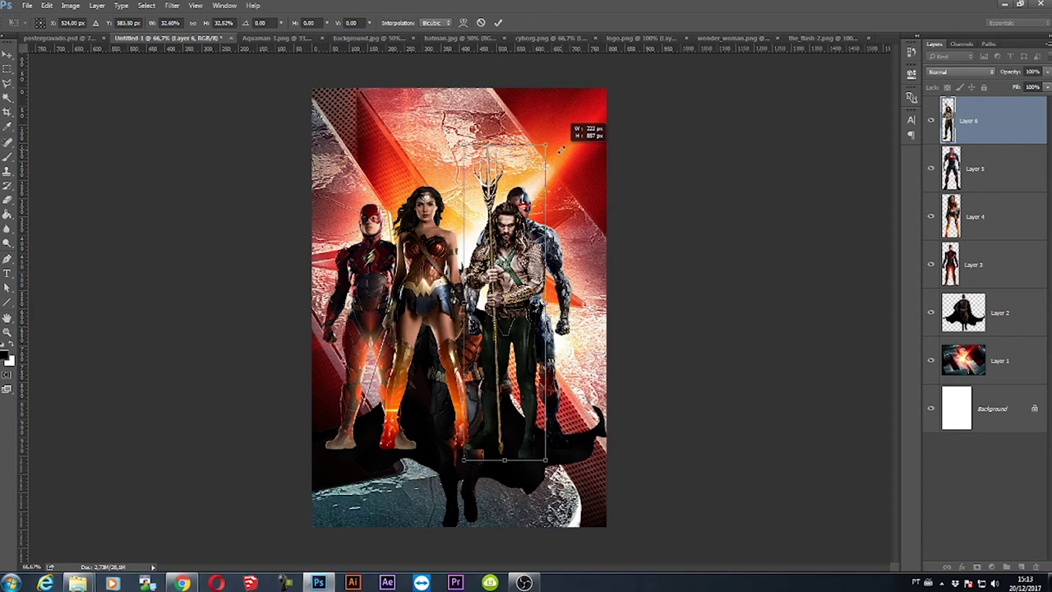
left_click_drag(561, 148, 560, 149)
mouse_move(534, 217)
left_mouse_down()
mouse_move(399, 210)
mouse_move(409, 212)
left_mouse_up()
left_click_drag(346, 140, 351, 148)
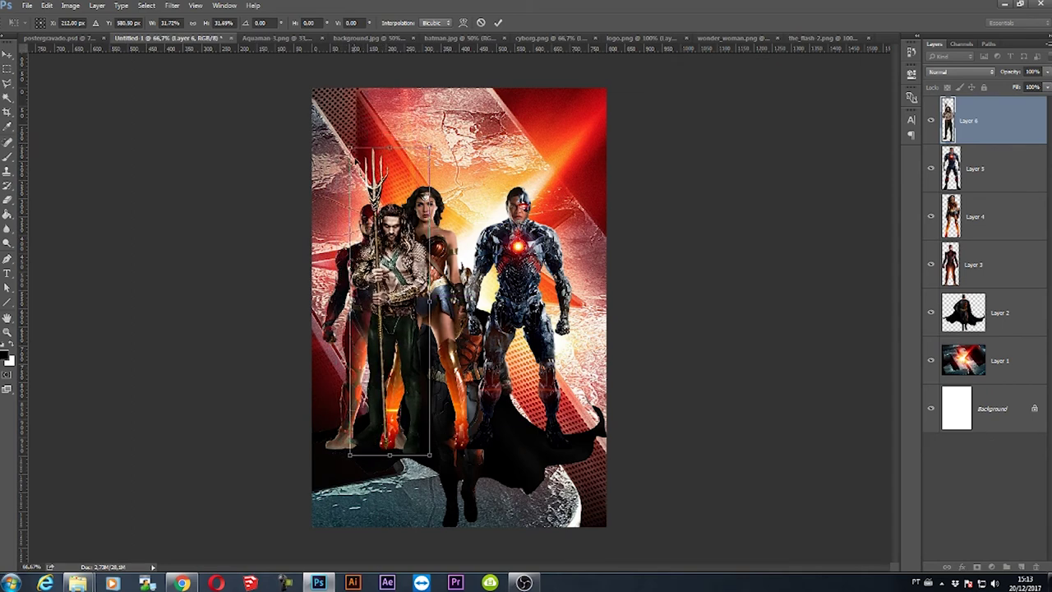
left_click_drag(350, 150, 348, 146)
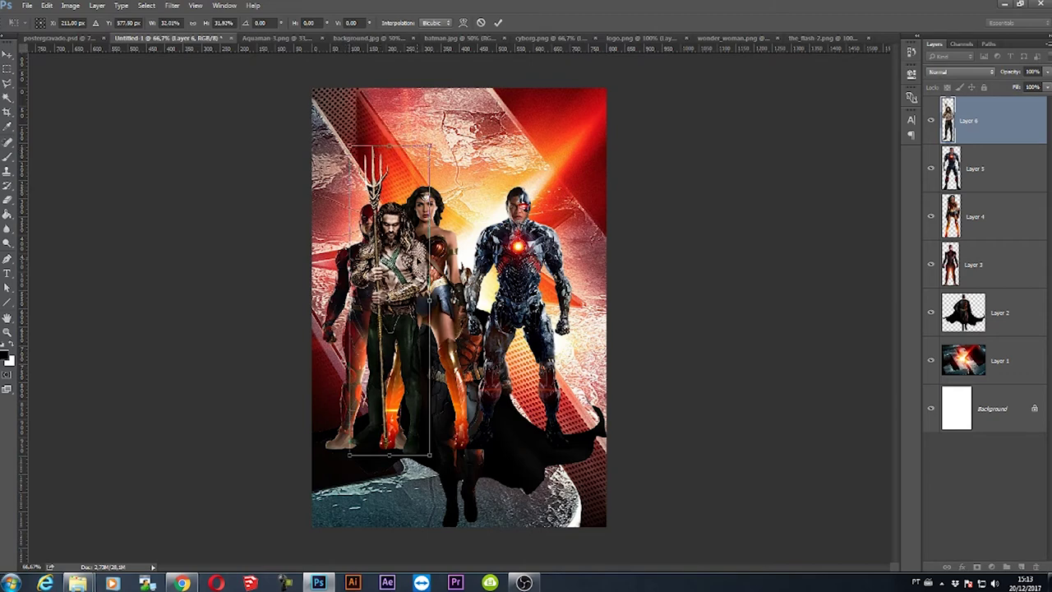
key("Return")
left_click_drag(403, 247, 590, 247)
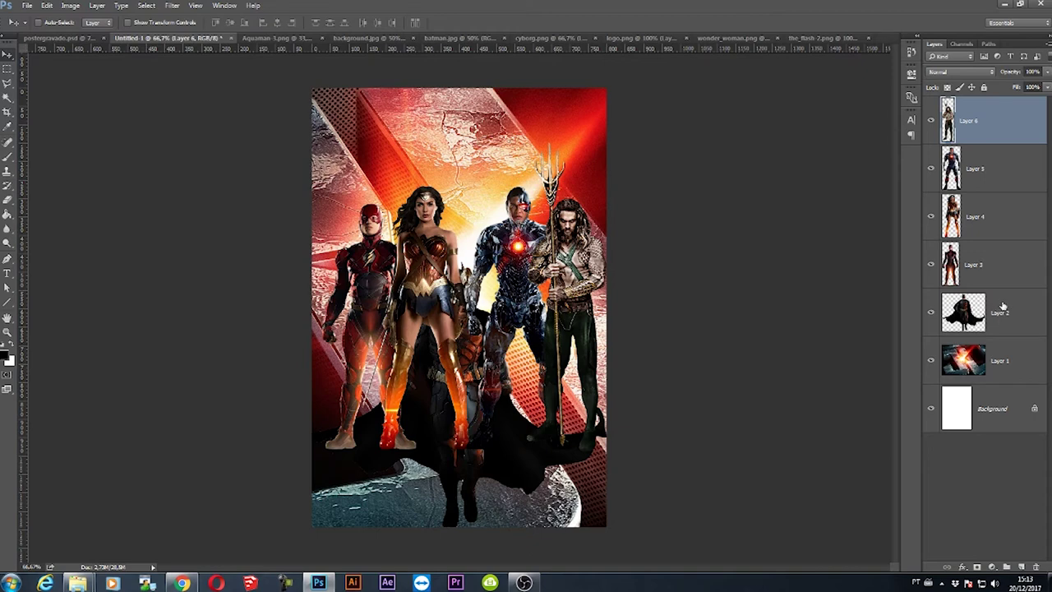
- Move the Batman layer to the top of the stack and shift the Flash and Wonder Woman layers slightly
left_click_drag(1002, 307, 1004, 102)
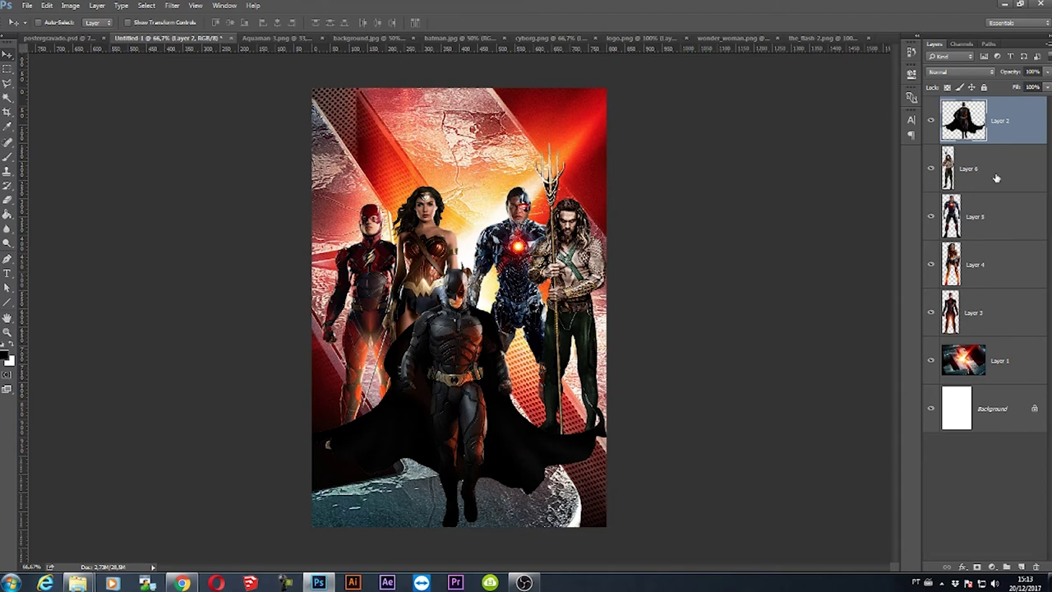
left_click(992, 263)
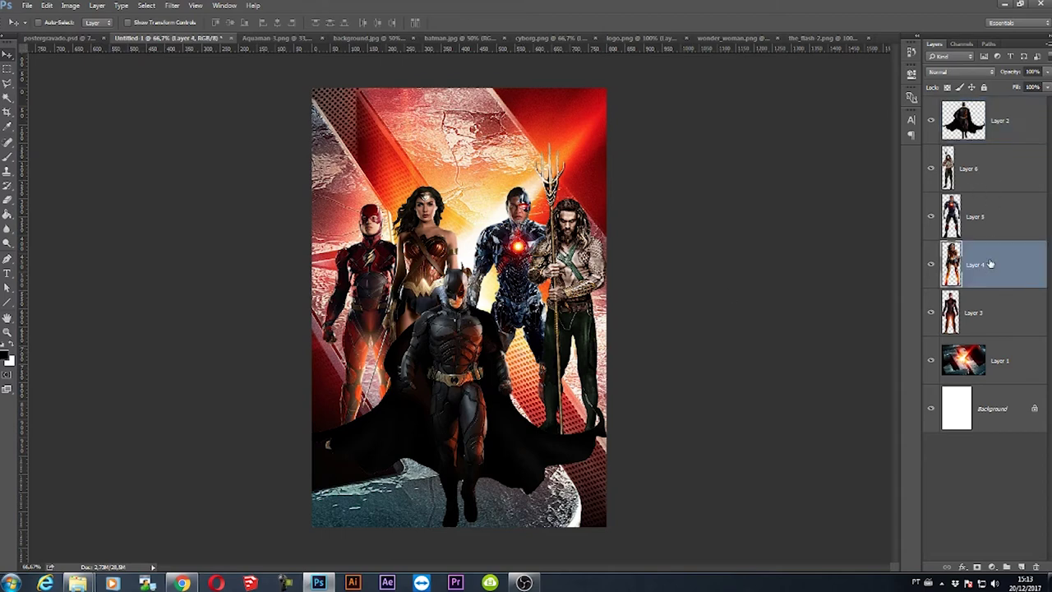
left_click(998, 321, "shift")
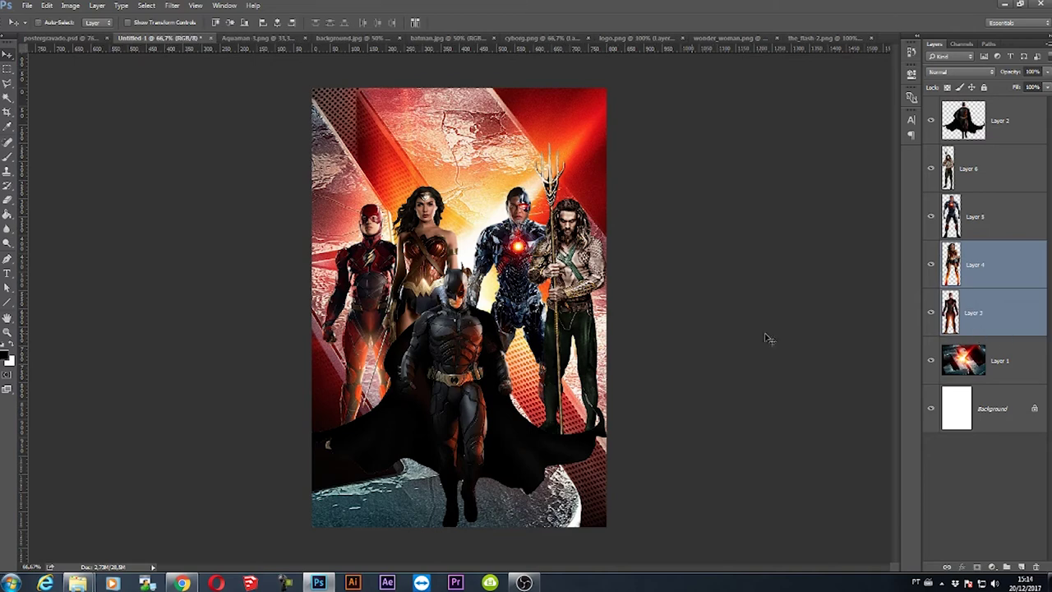
mouse_move(376, 276)
left_mouse_down()
mouse_move(354, 277)
mouse_move(374, 296)
left_mouse_up()
left_click(994, 323)
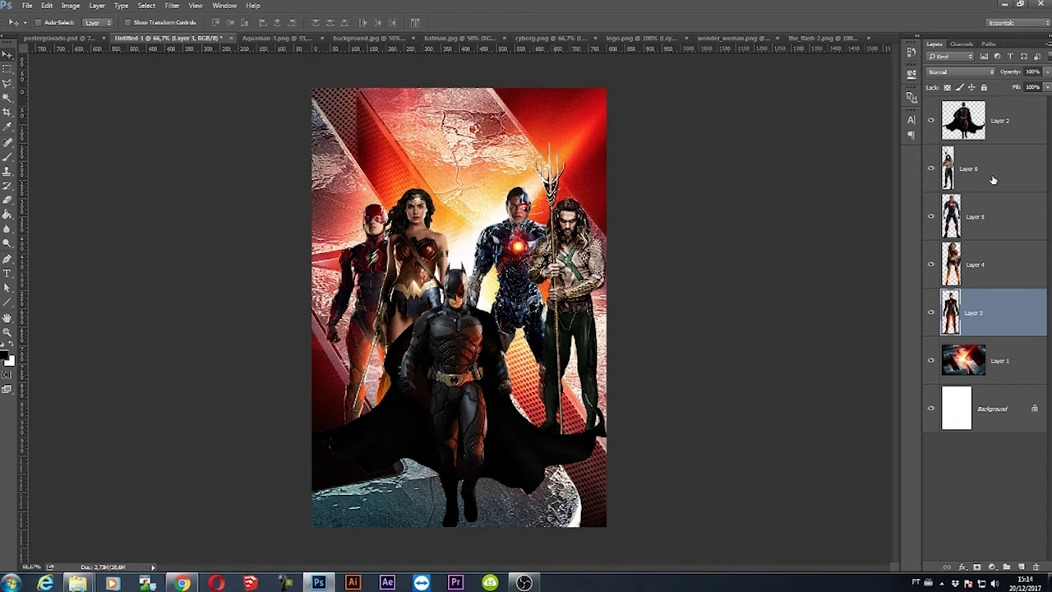
left_click(994, 212)
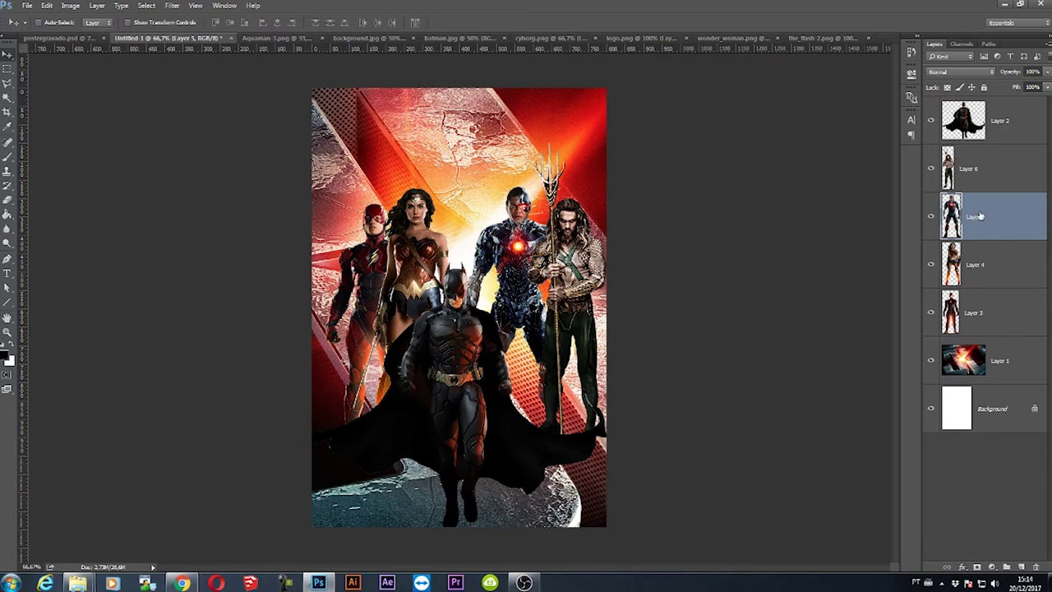
- Stack Cyborg's layer above Aquaman's and move Cyborg about 40 px left toward the centre
left_click_drag(978, 216, 983, 160)
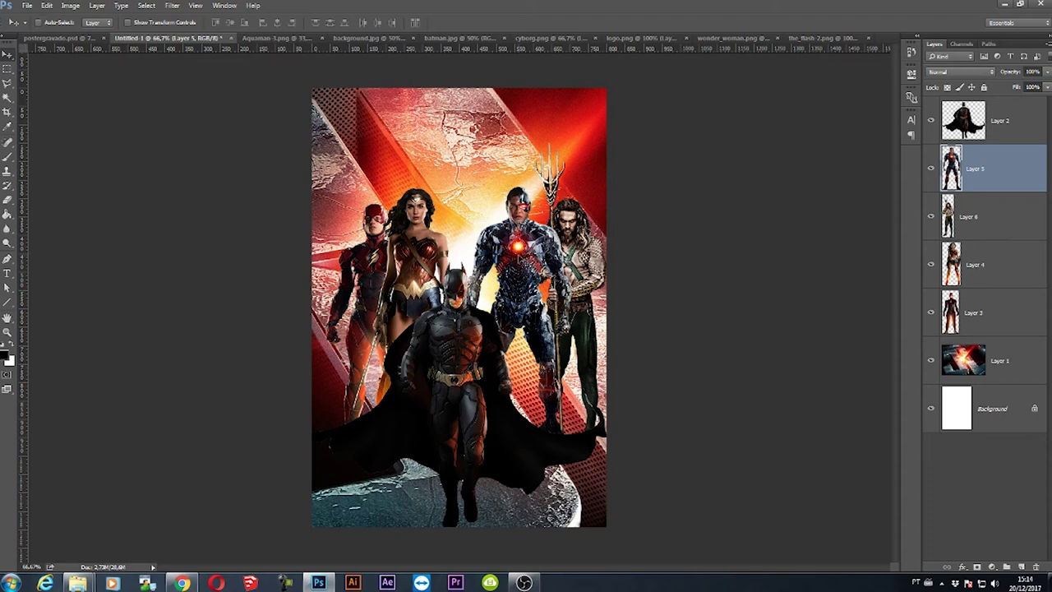
left_click_drag(537, 254, 504, 255)
left_click_drag(503, 256, 503, 256)
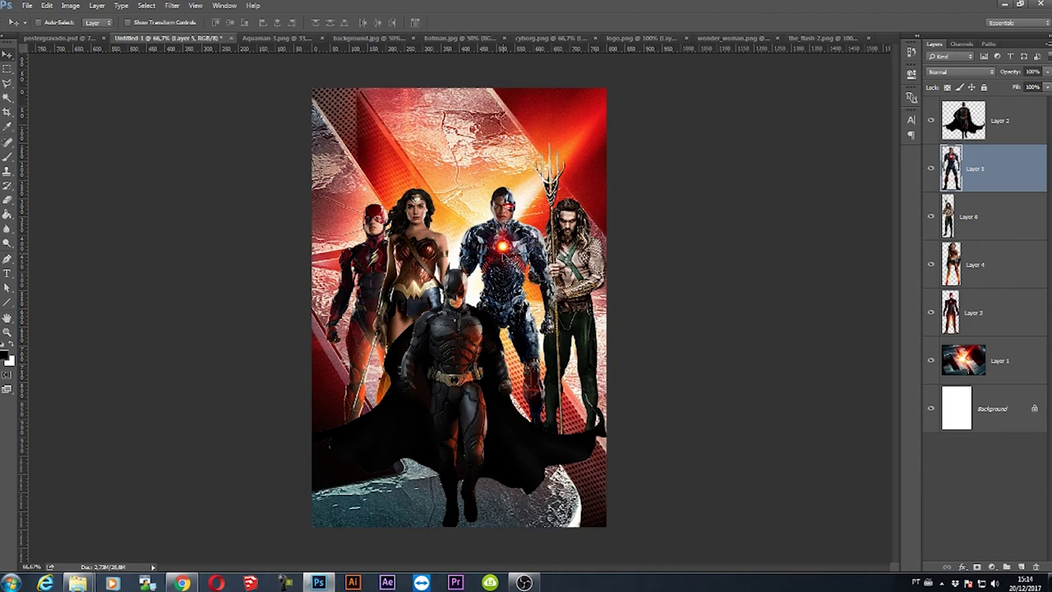
- Tuck Aquaman left behind Cyborg and shift Batman about 12 px right
left_click(992, 222)
left_click_drag(584, 262, 566, 256)
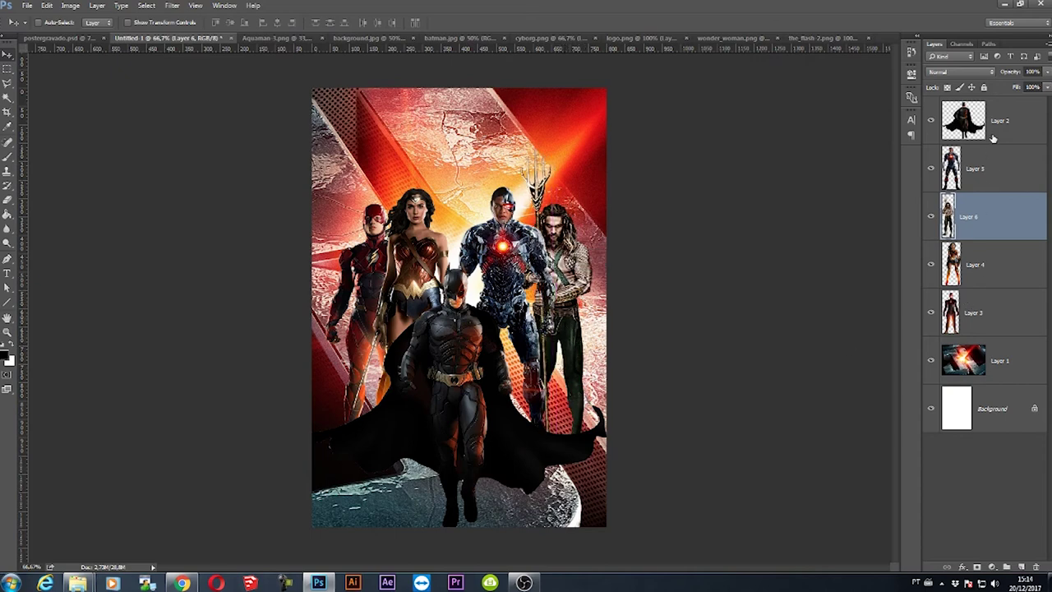
left_click(1002, 122)
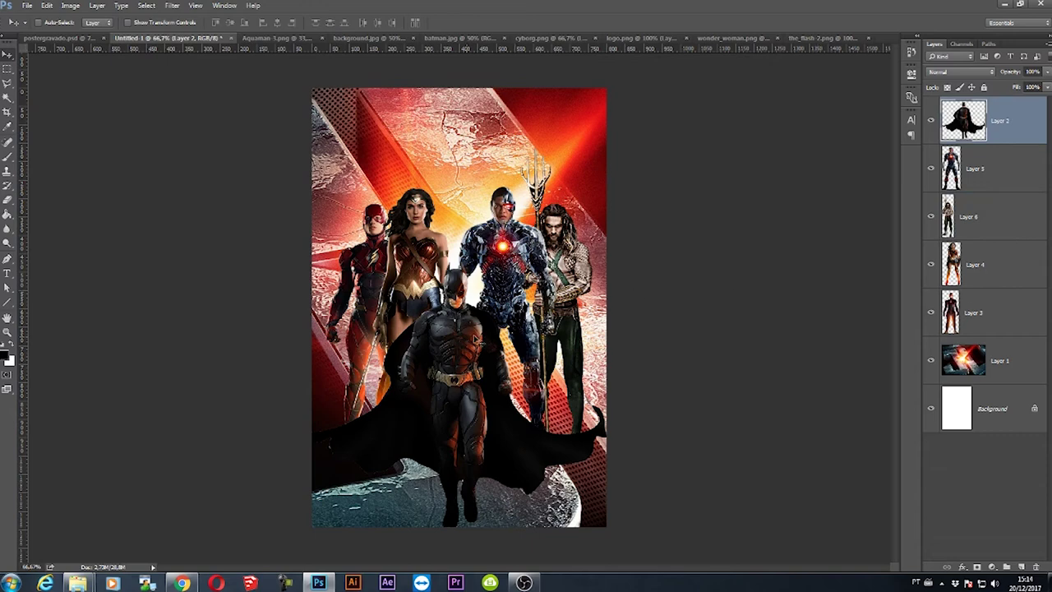
left_click_drag(457, 342, 467, 342)
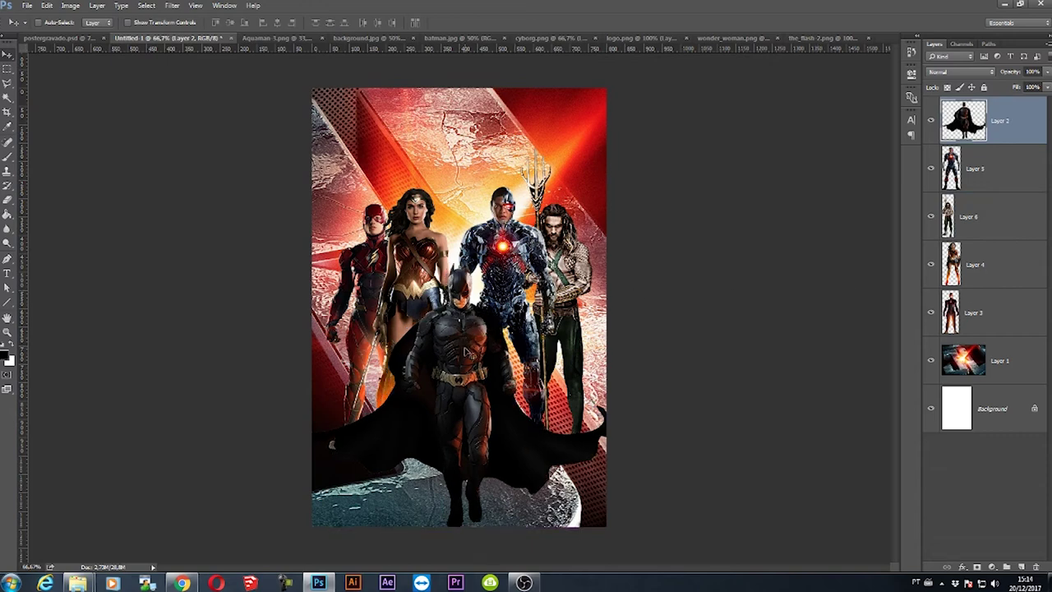
- Shift Cyborg, Aquaman, Wonder Woman and Flash about 15 px right, then nudge Flash into place
left_click(990, 171)
left_click(992, 217, "shift")
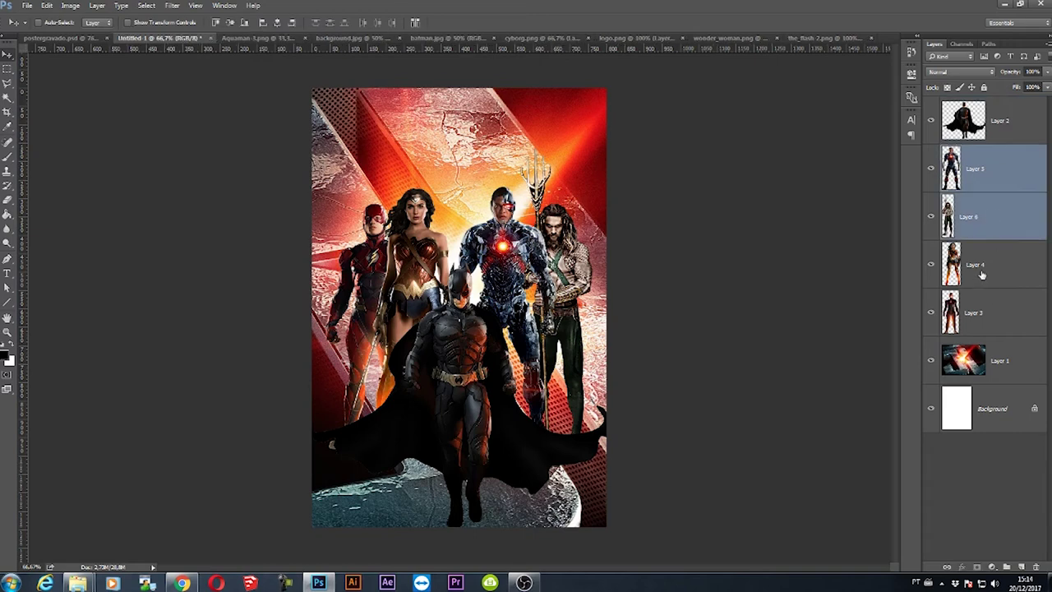
left_click(982, 275, "shift")
left_click(986, 311, "shift")
left_click_drag(405, 265, 418, 265)
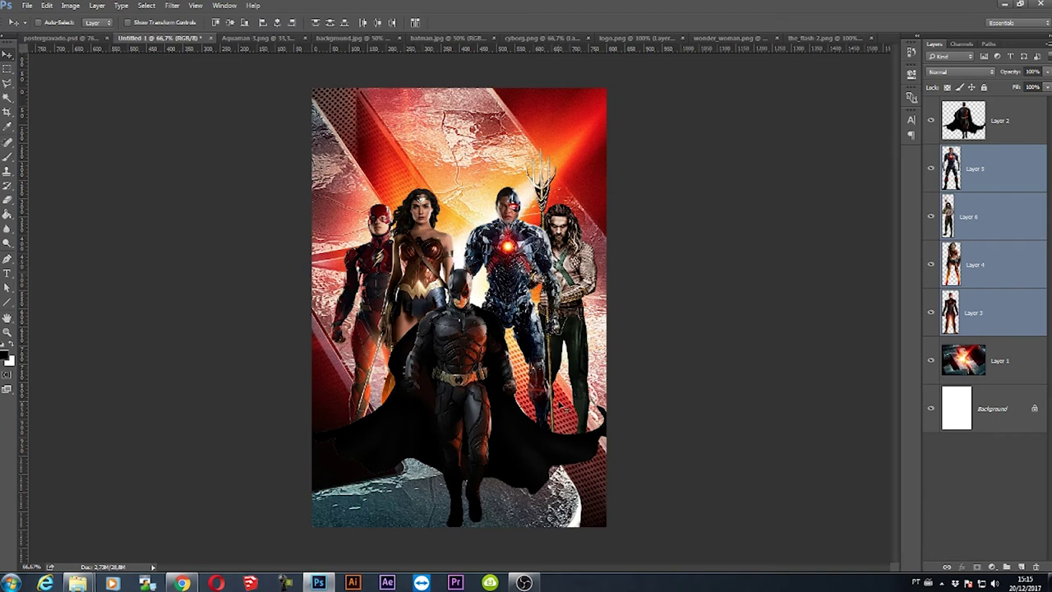
left_click(988, 304)
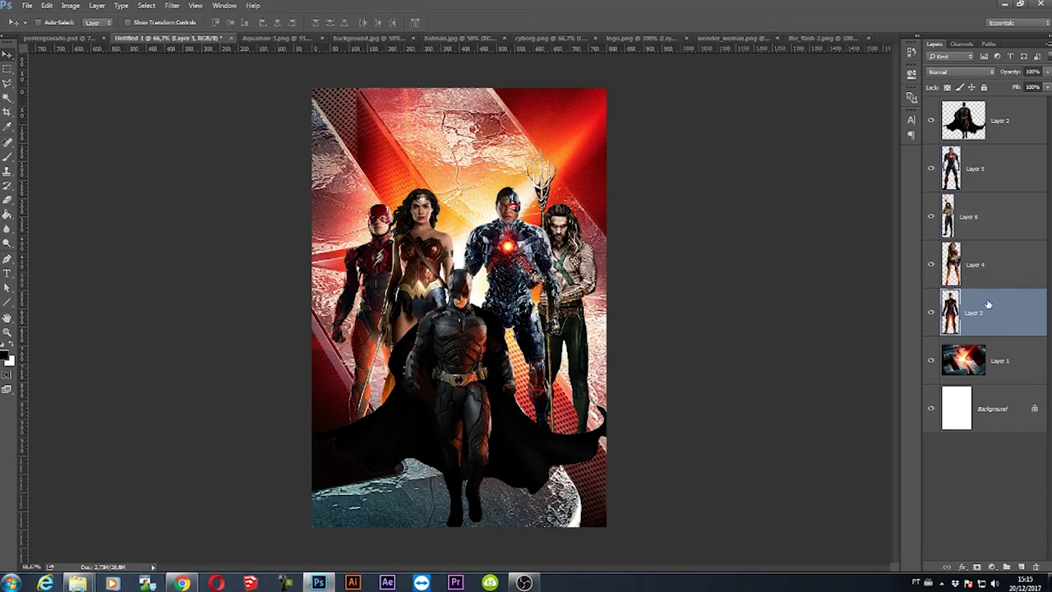
left_click_drag(381, 287, 372, 286)
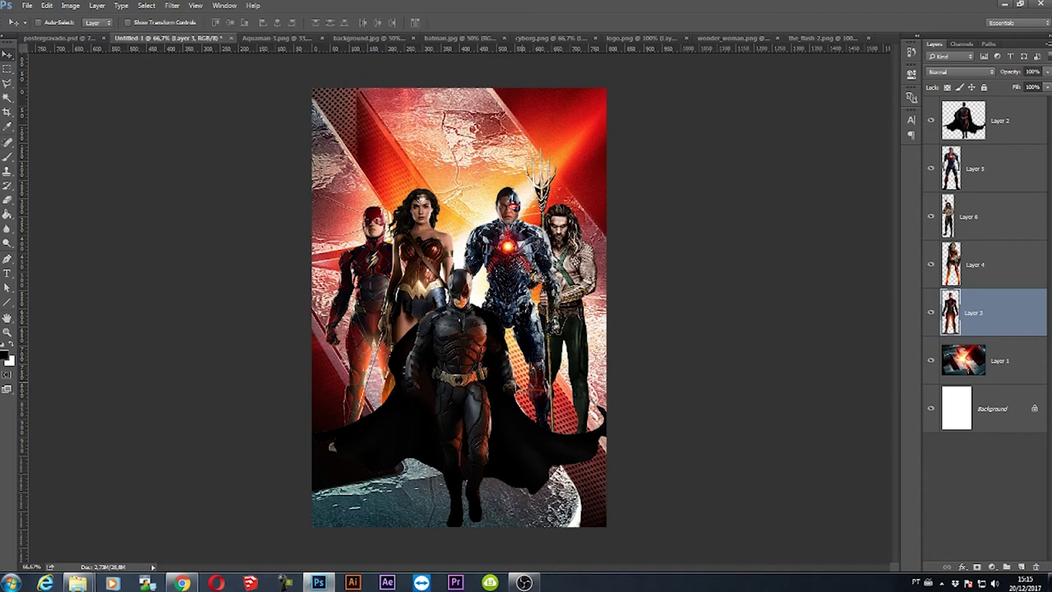
- Scale Cyborg, Aquaman, Wonder Woman and Flash together down to about 92%
left_click(1018, 167)
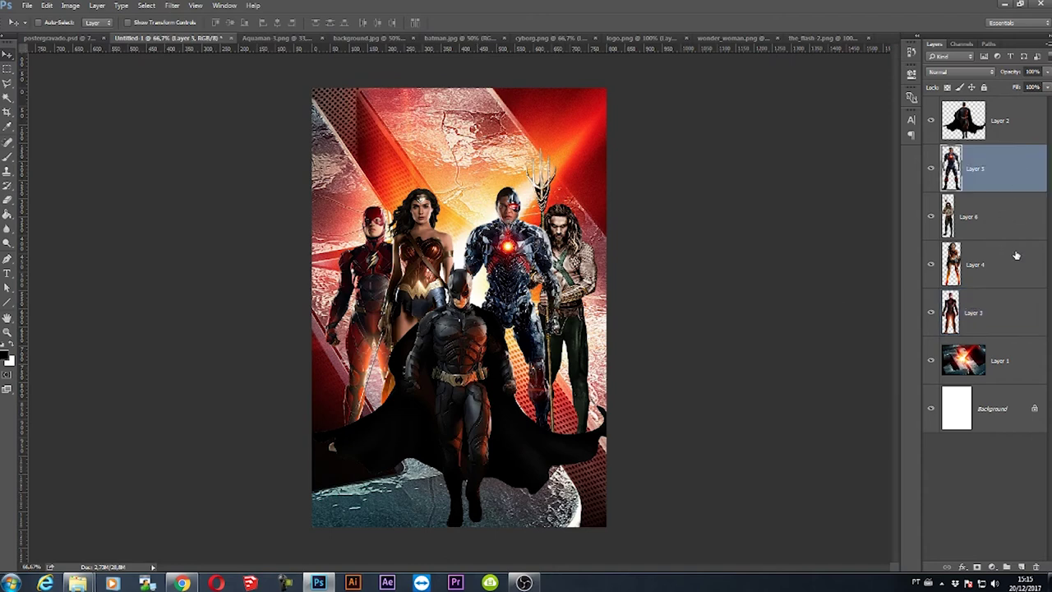
left_click(1013, 304, "shift")
left_click_drag(436, 267, 436, 268)
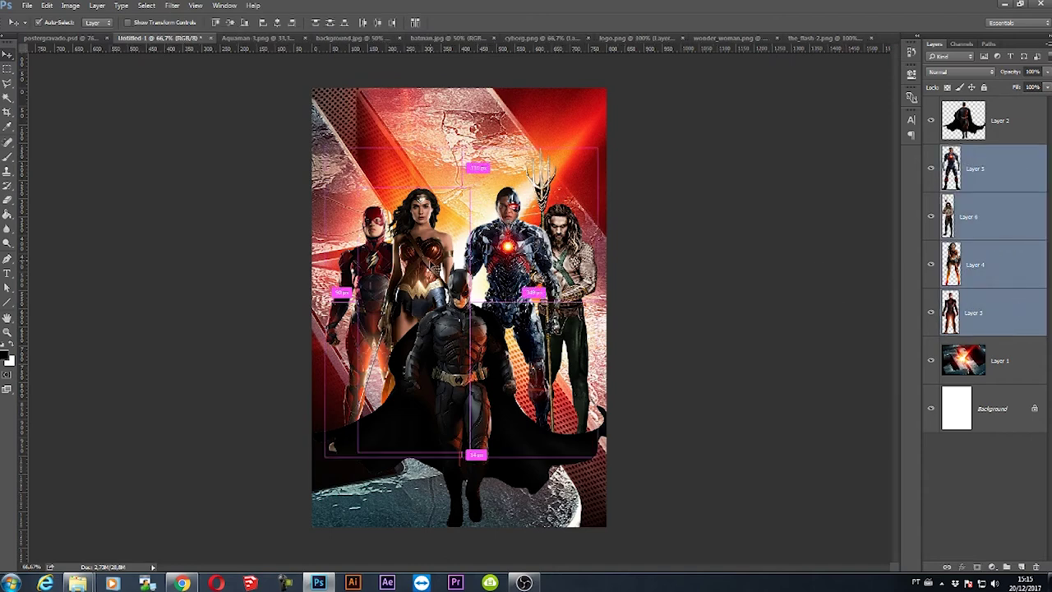
key("ctrl+t")
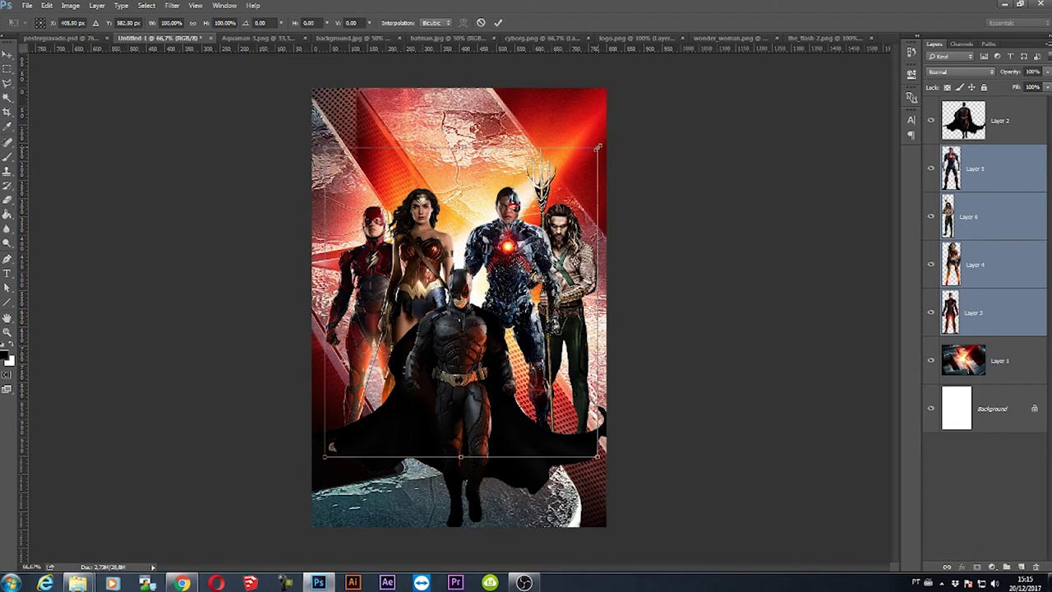
left_click_drag(598, 148, 575, 170)
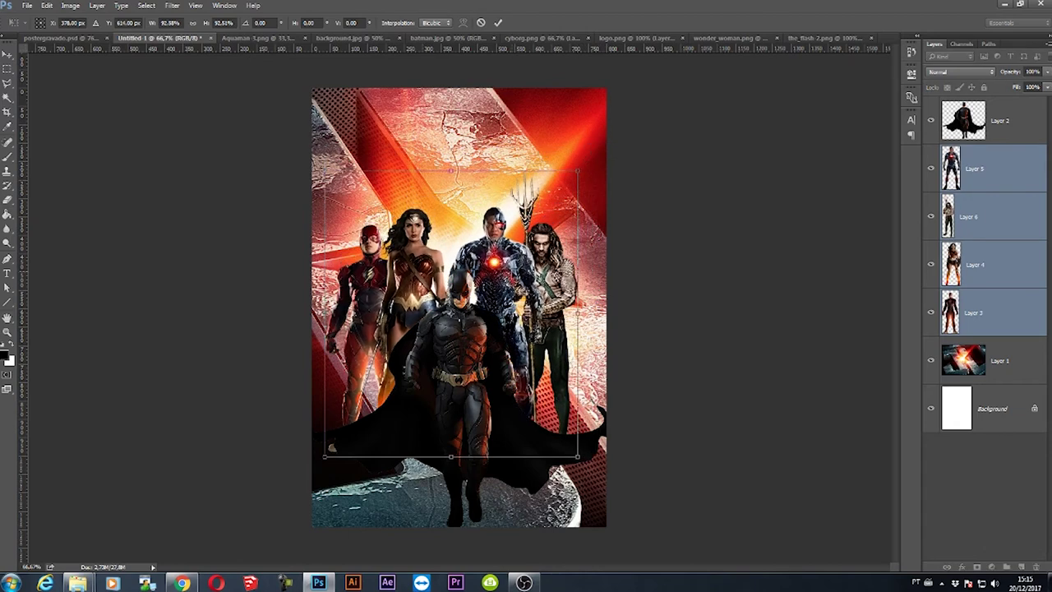
key("Return")
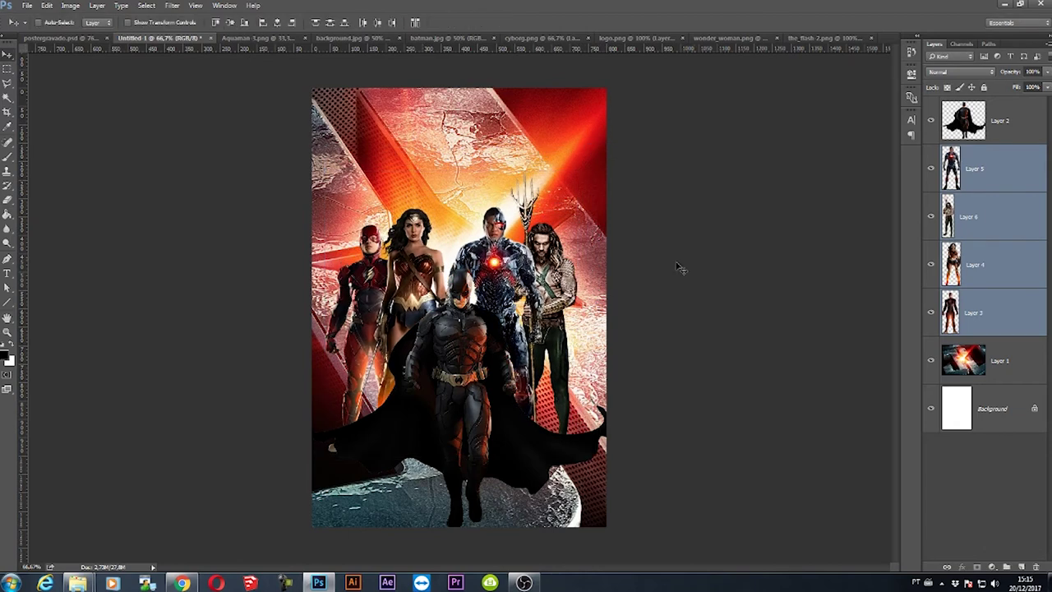
- Move Cyborg and Aquaman about 19 px right and reposition Wonder Woman and Flash beside Batman
left_click(988, 206)
left_click(996, 170, "shift")
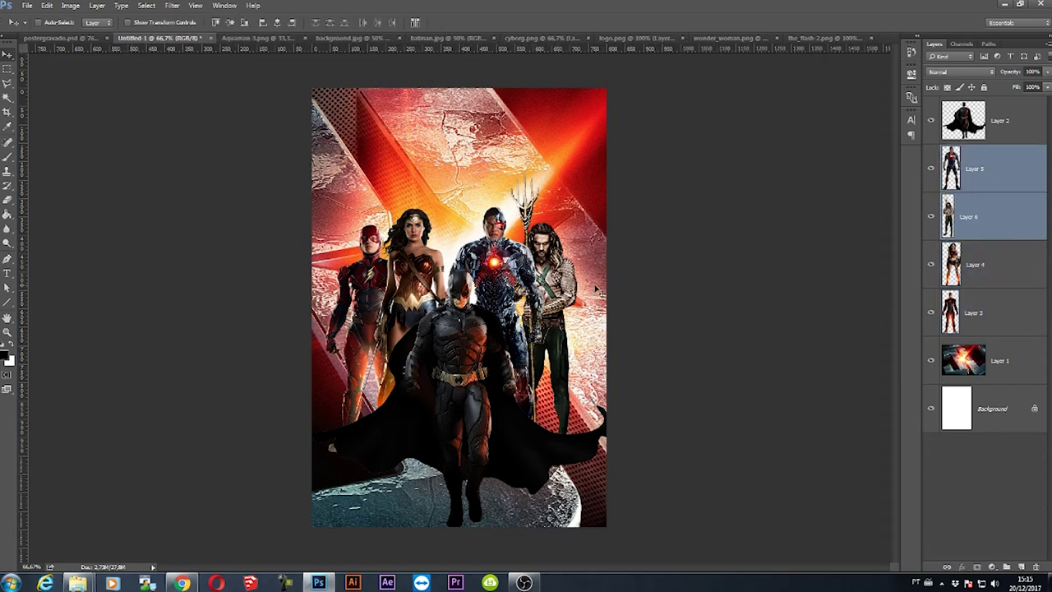
mouse_move(502, 301)
left_mouse_down()
mouse_move(517, 305)
mouse_move(531, 274)
mouse_move(521, 278)
left_mouse_up()
left_click(978, 265)
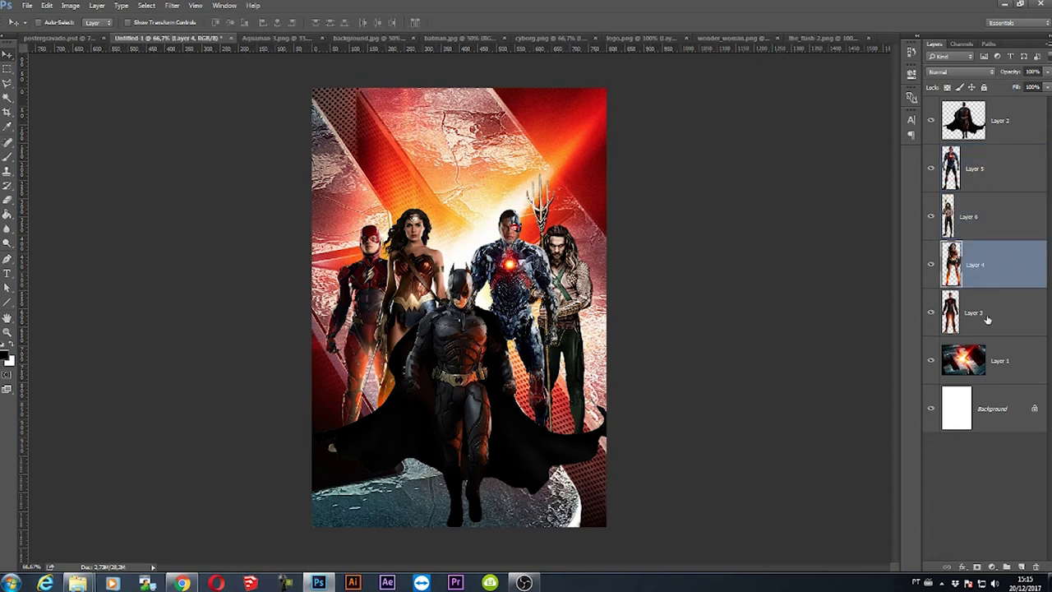
left_click(988, 320, "shift")
left_click_drag(408, 284, 411, 286)
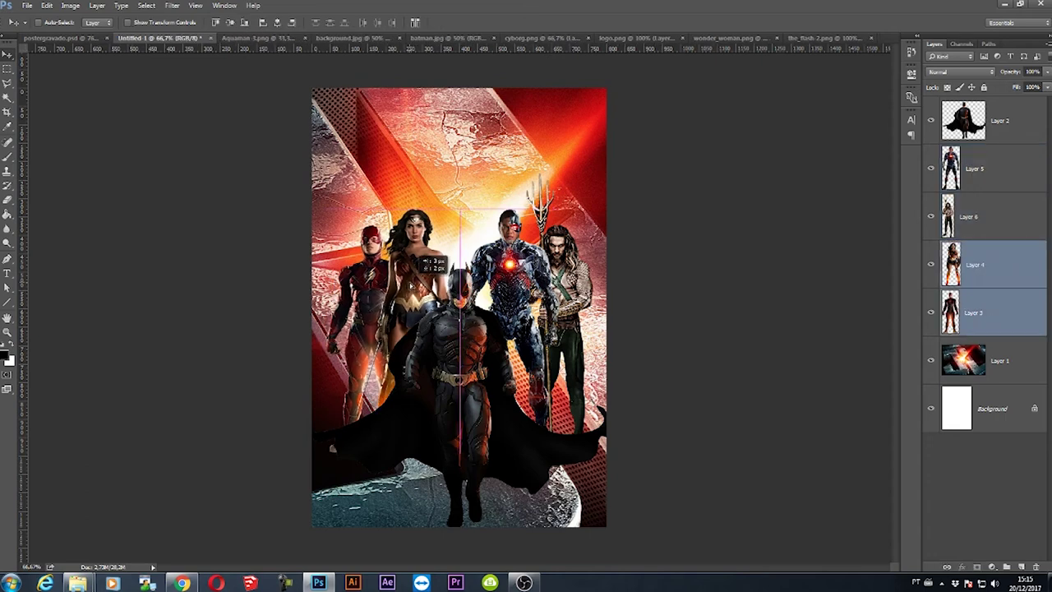
left_click_drag(411, 285, 409, 283)
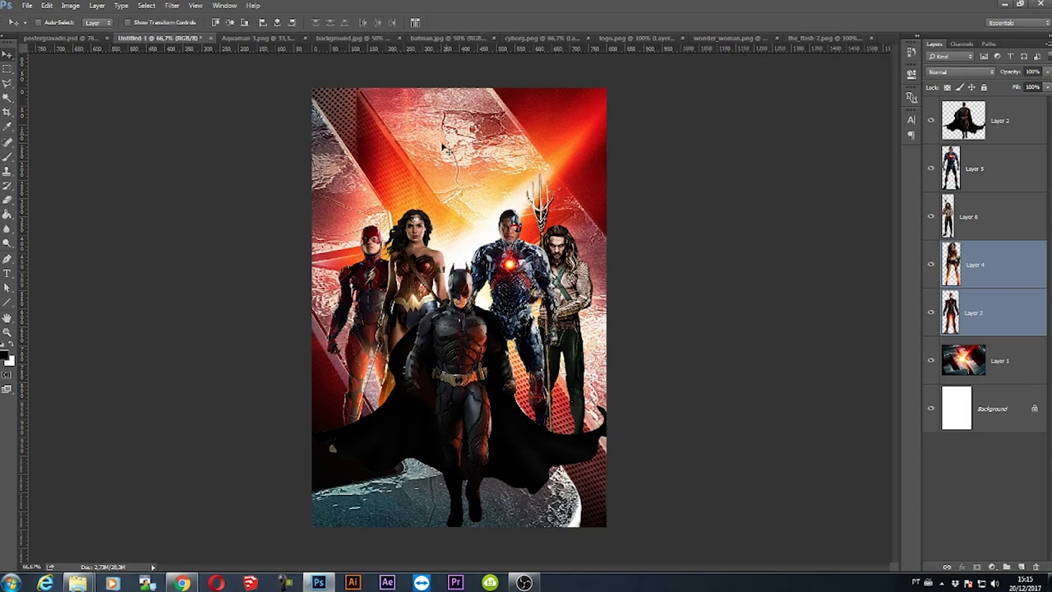
- Select the whole logo.png image and paste it into the poster document as a new layer
left_click(702, 39)
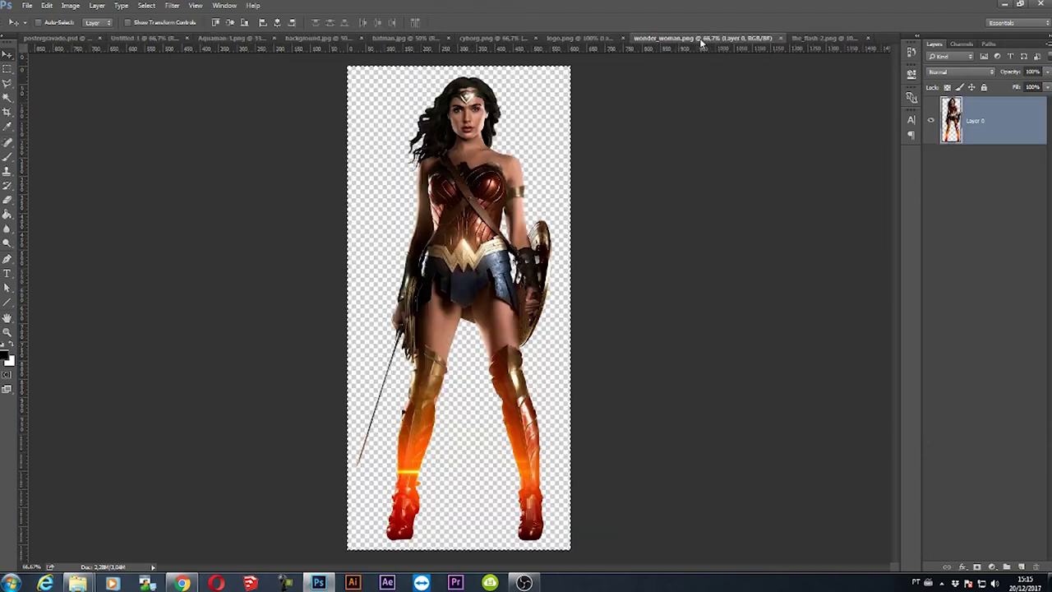
left_click(579, 39)
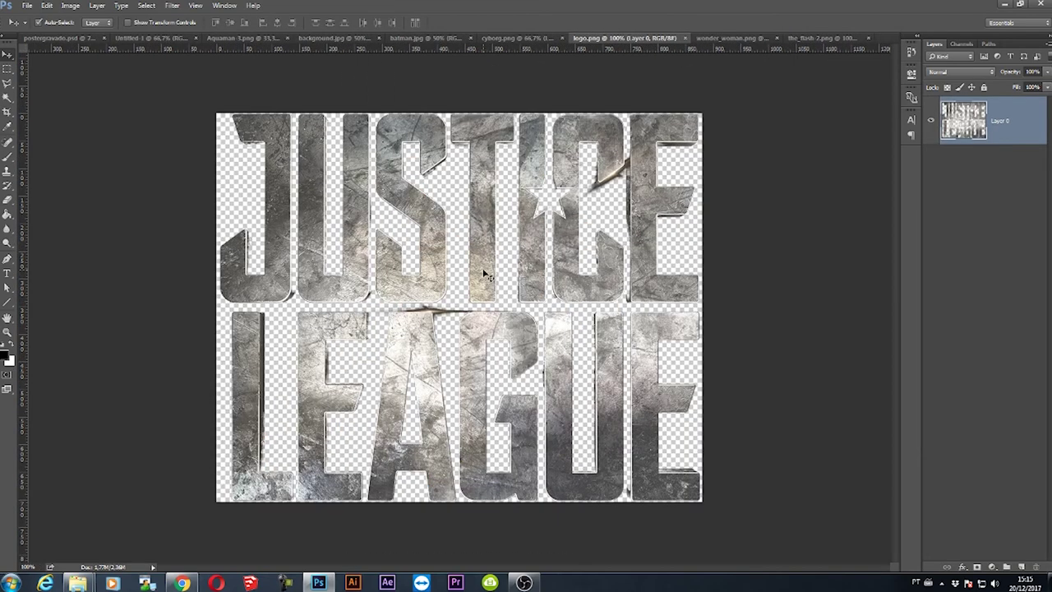
key("ctrl+a")
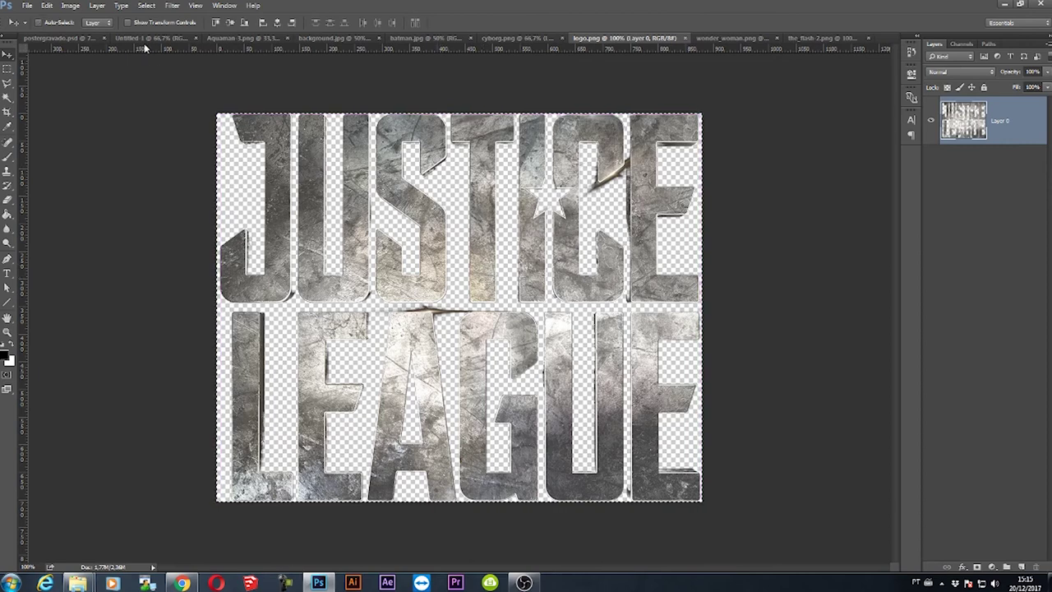
left_click(147, 38)
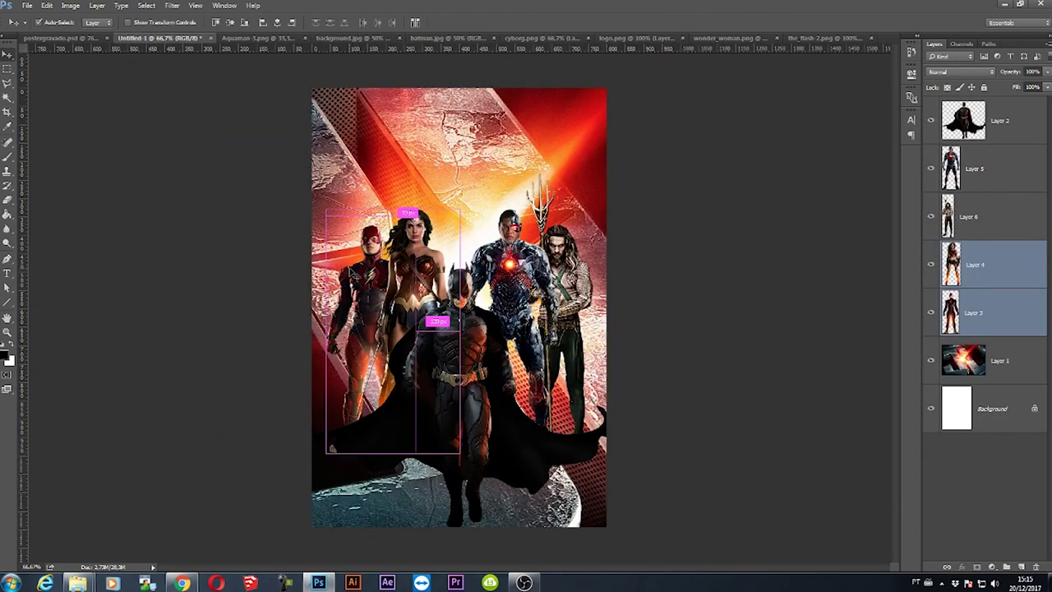
key("ctrl+v")
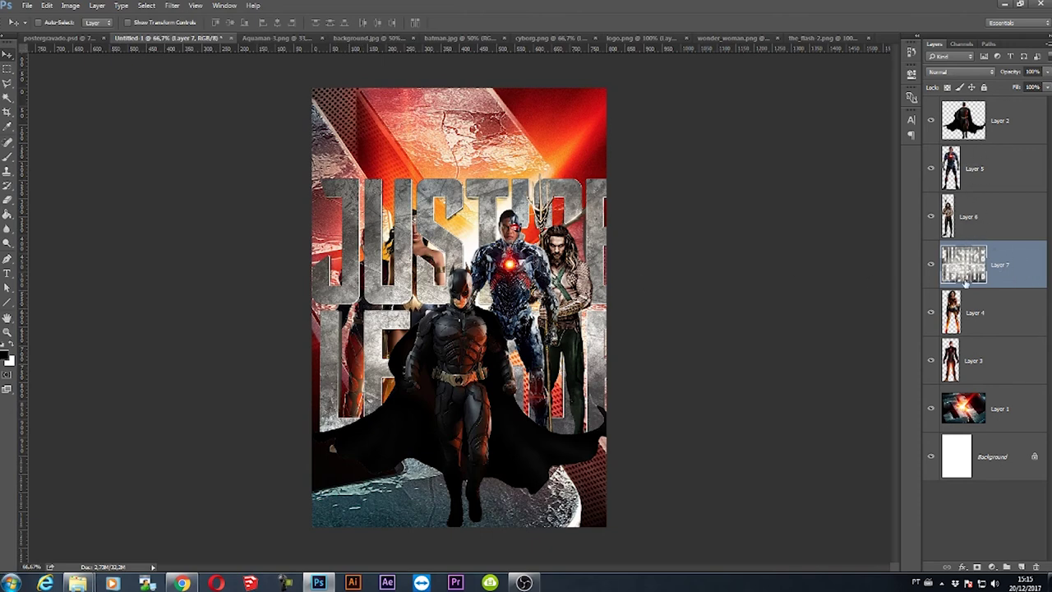
- Stack the logo layer on top, scale it to about 38%, and centre it across the poster's top
left_click_drag(1001, 262, 990, 115)
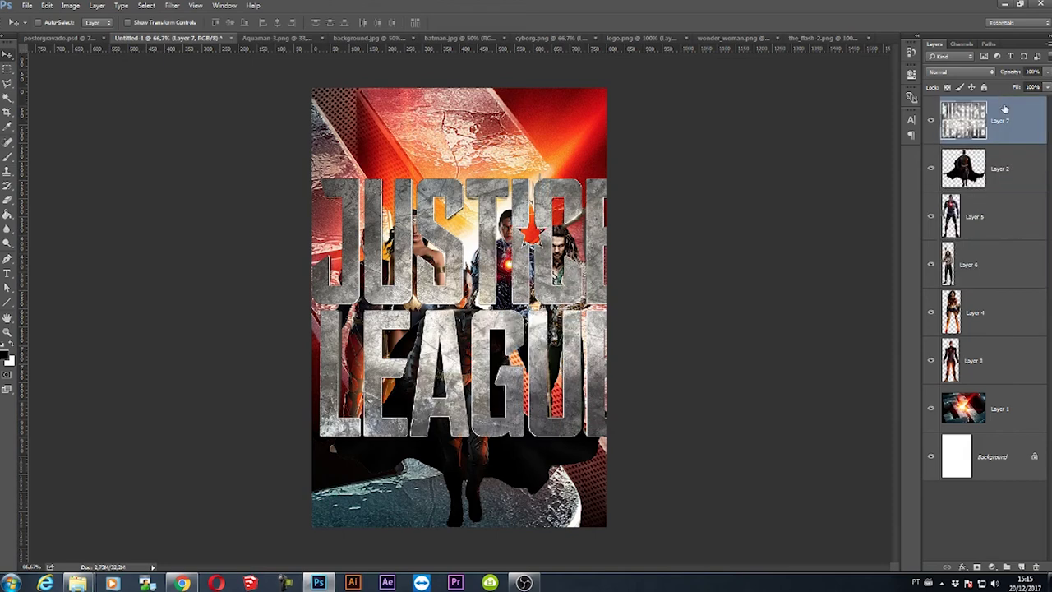
left_click_drag(489, 271, 458, 179)
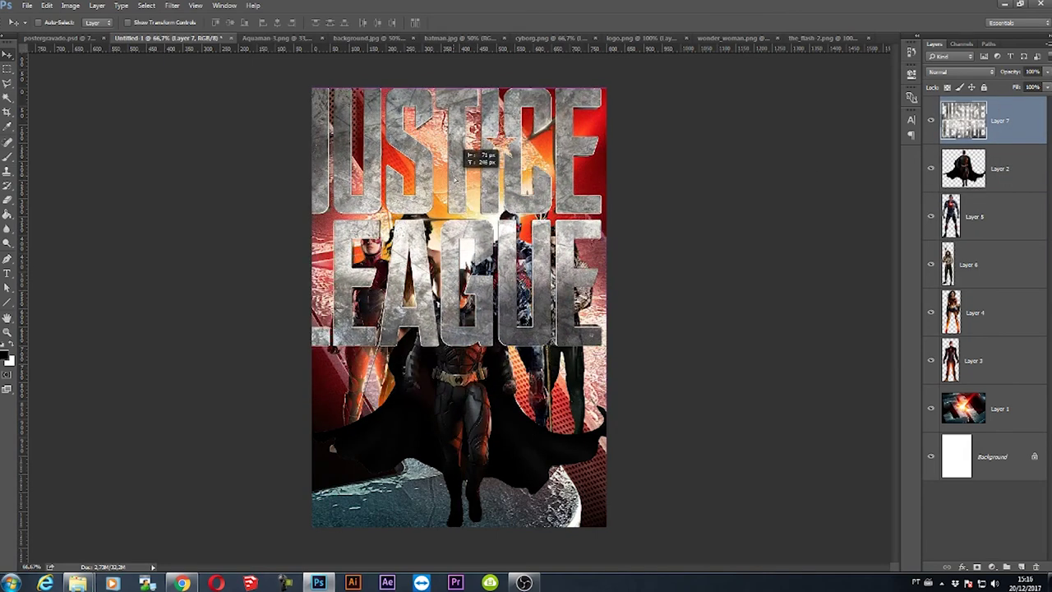
key("ctrl+t")
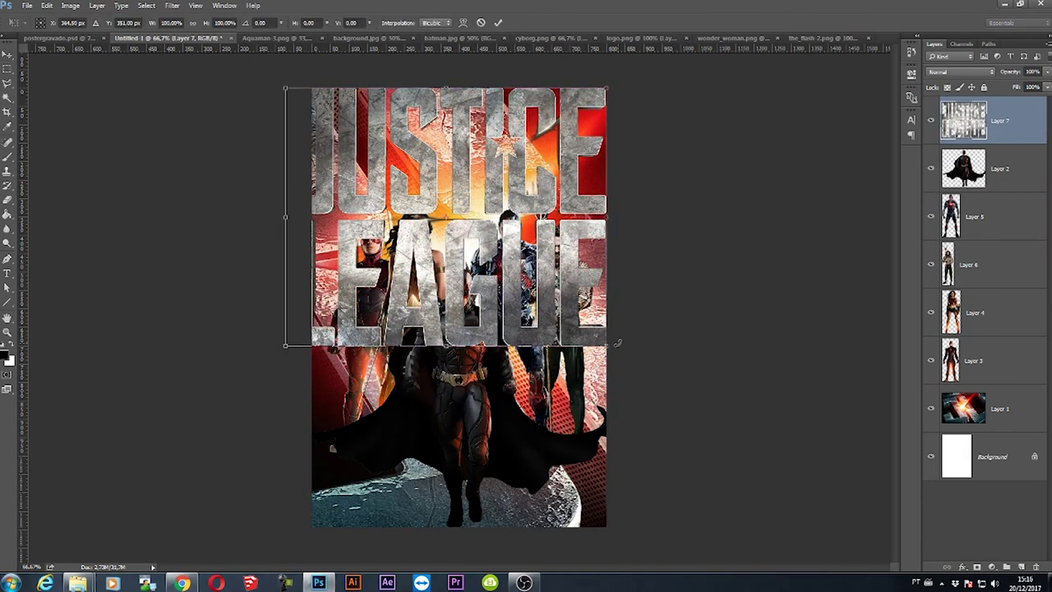
left_click_drag(609, 347, 511, 211)
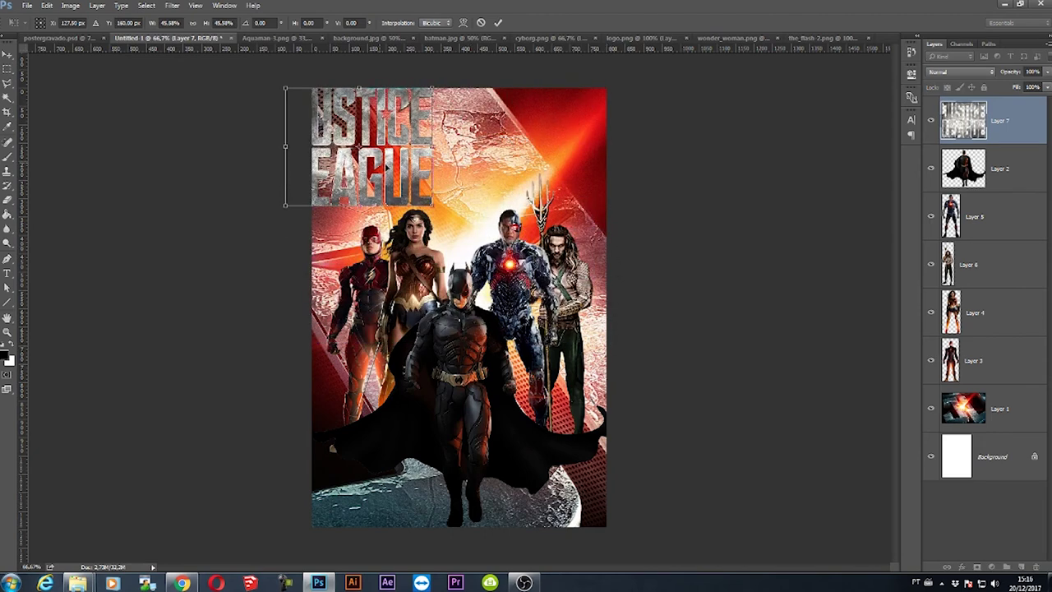
left_click_drag(378, 165, 475, 168)
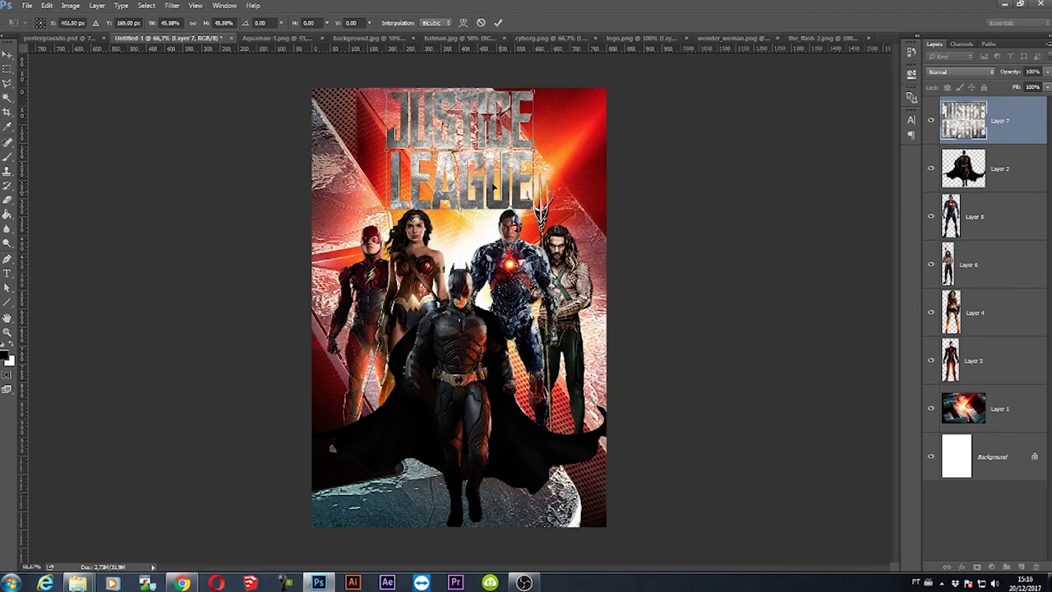
left_click_drag(535, 205, 509, 191)
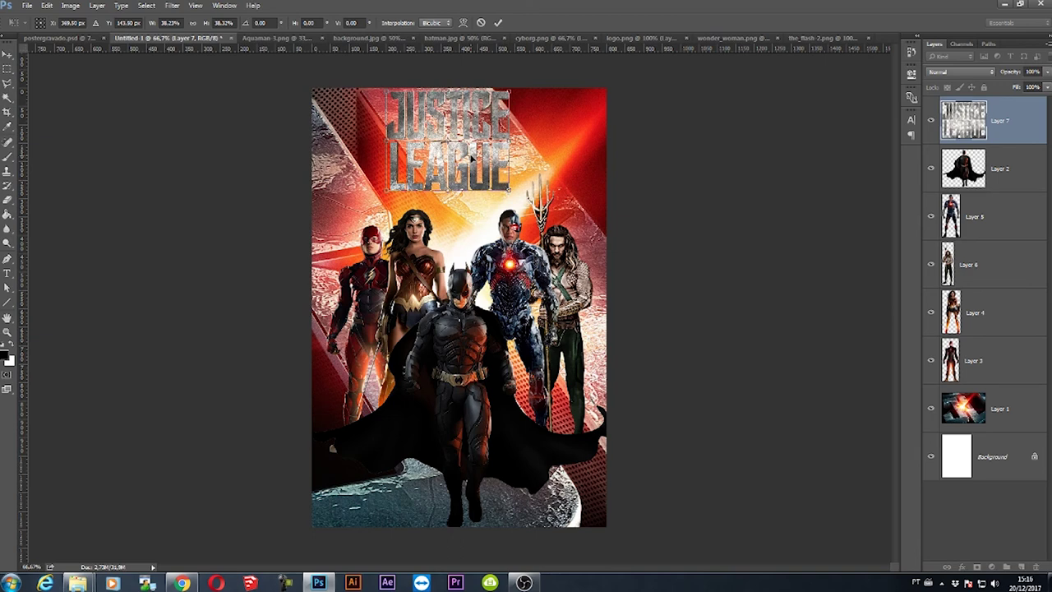
left_click_drag(471, 157, 480, 168)
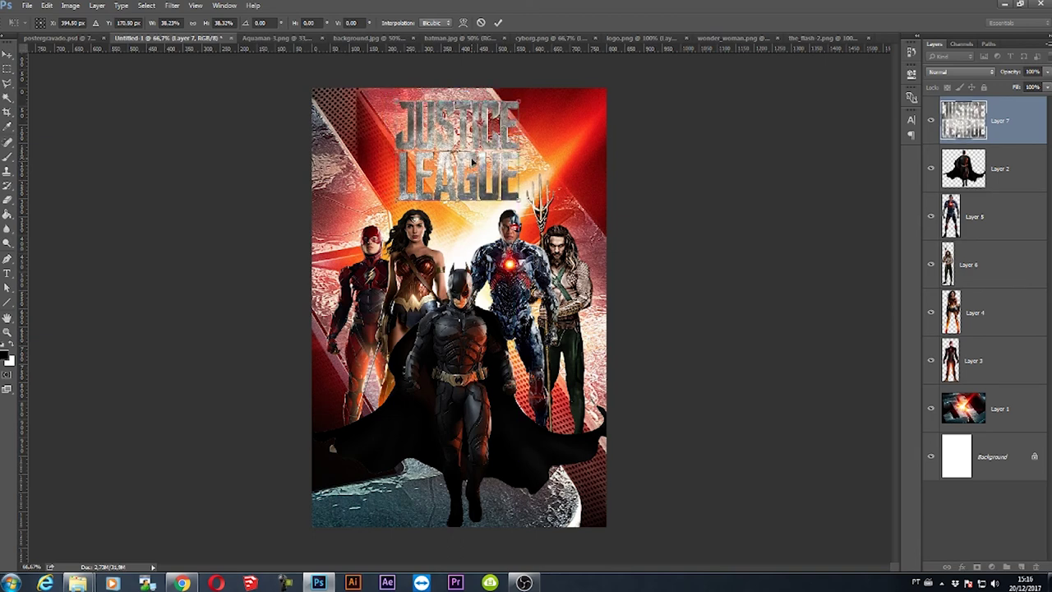
key("Return")
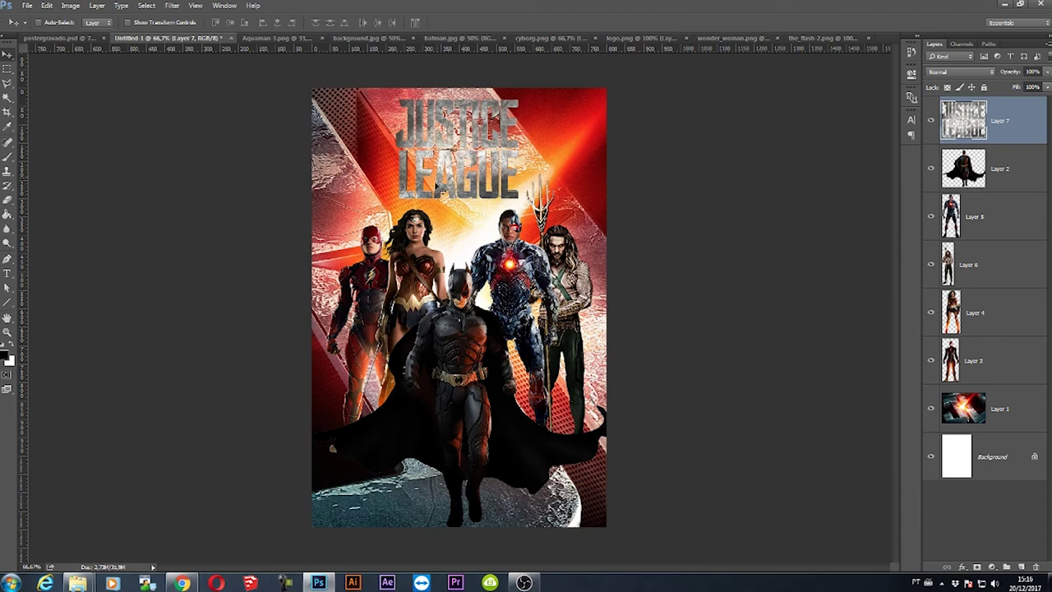
- Add a drop shadow to Layer 7 with 6 px distance and reduced size
double_click(1011, 138)
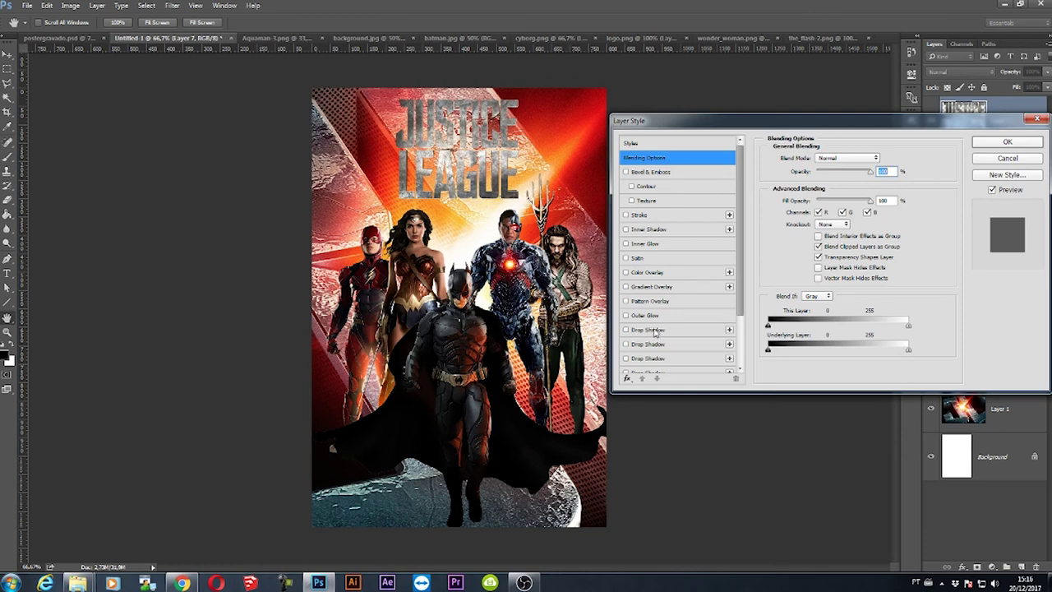
left_click(655, 330)
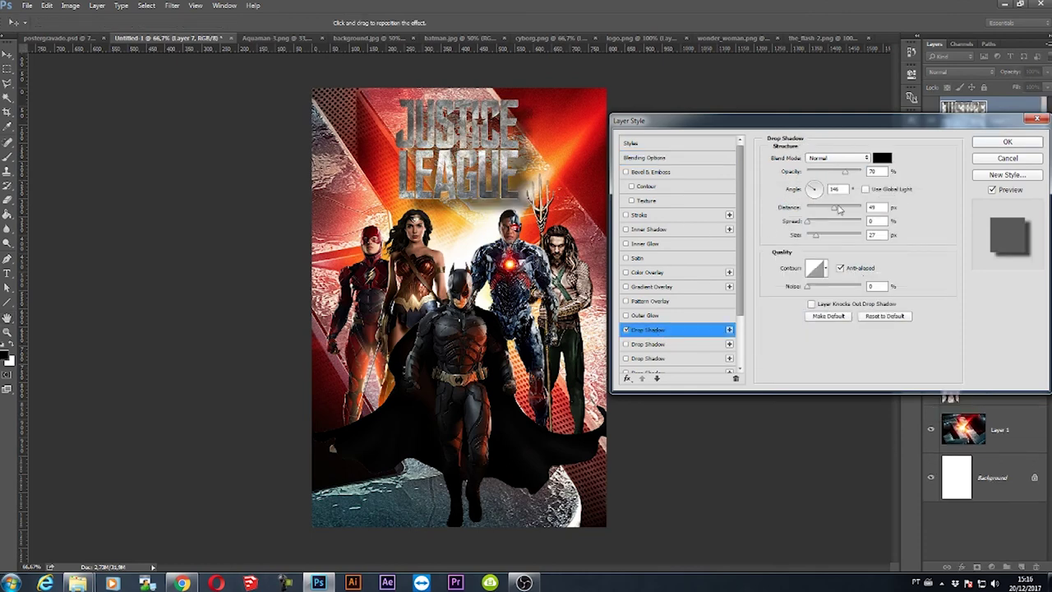
mouse_move(835, 212)
left_mouse_down()
mouse_move(811, 208)
mouse_move(807, 236)
left_mouse_up()
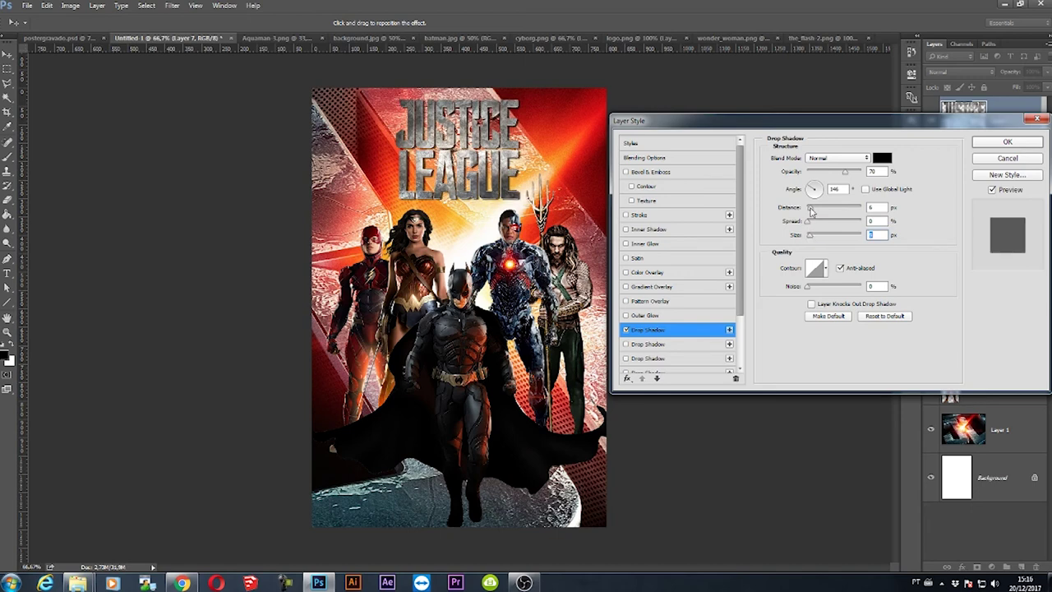
left_click_drag(811, 211, 811, 212)
left_click(986, 143)
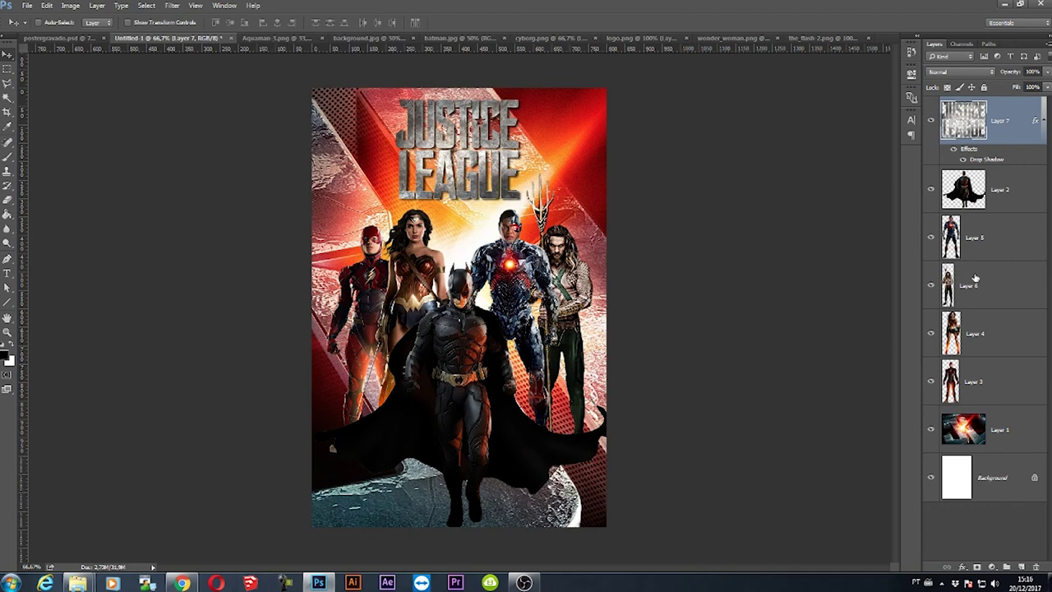
- Add a new empty layer above the background image and choose the Brush tool
left_click(995, 425)
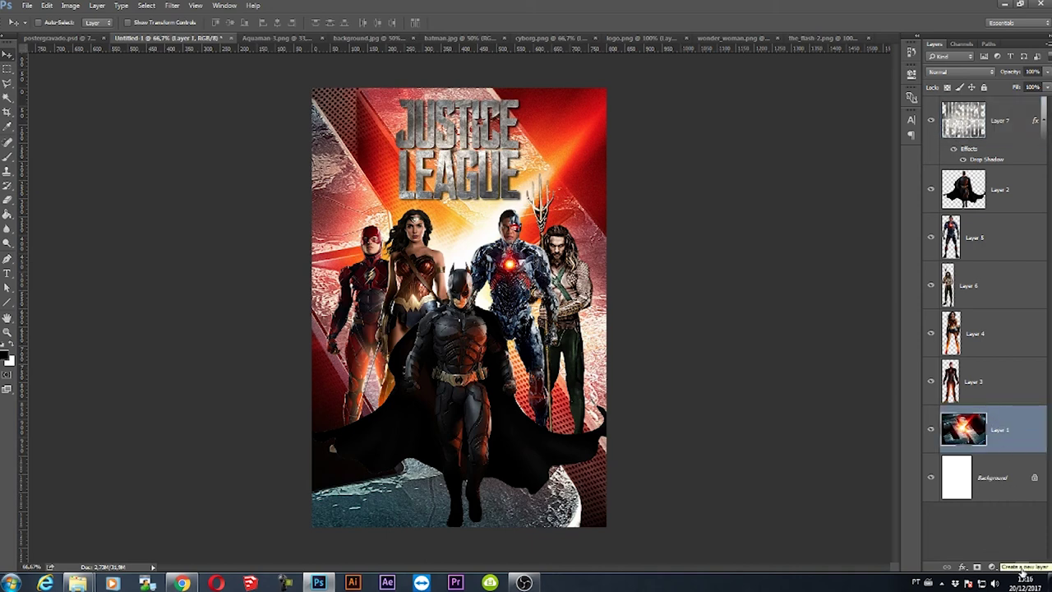
left_click(1022, 570)
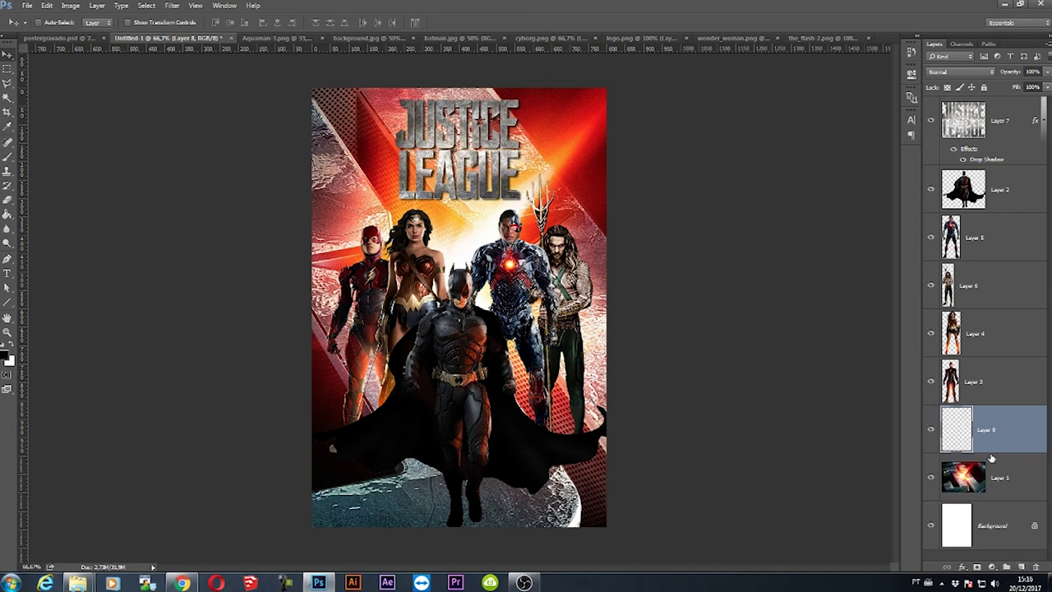
left_click(7, 156)
left_click(49, 160)
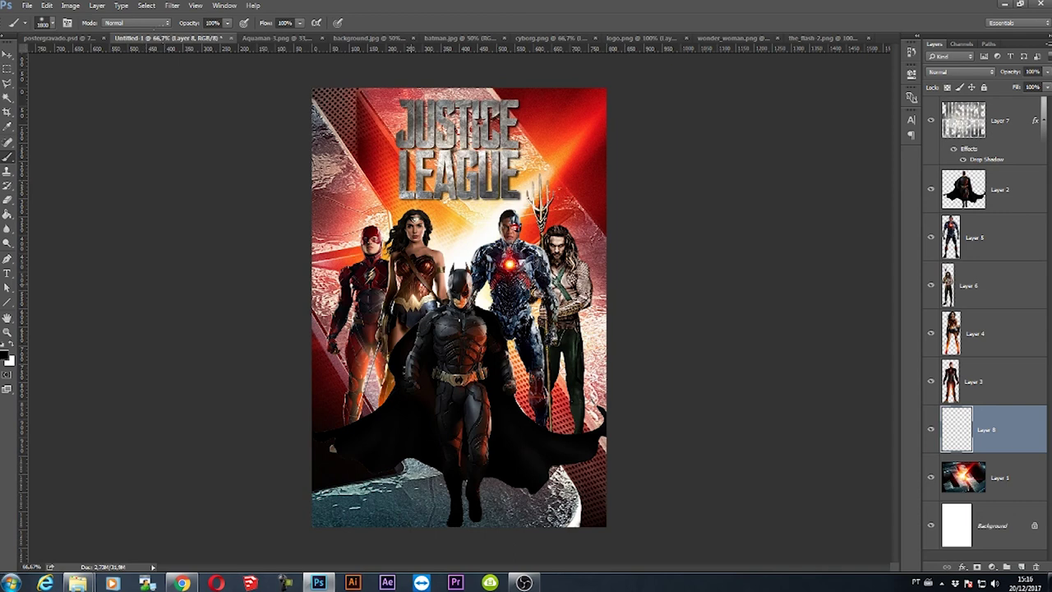
- Set a large soft brush and paint black around the heroes and across the poster's bottom
left_click(51, 26)
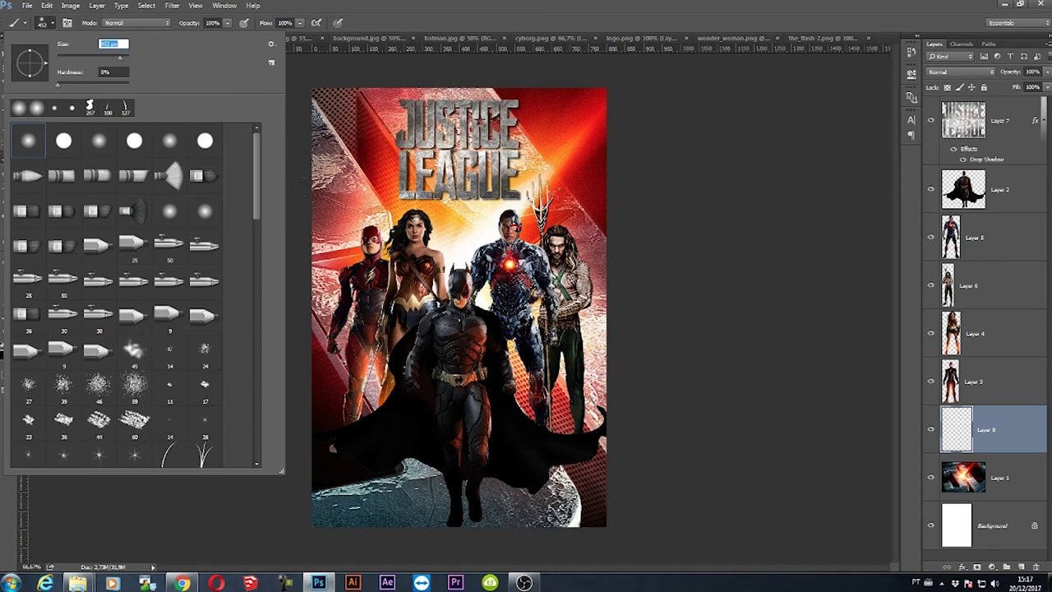
key("Return")
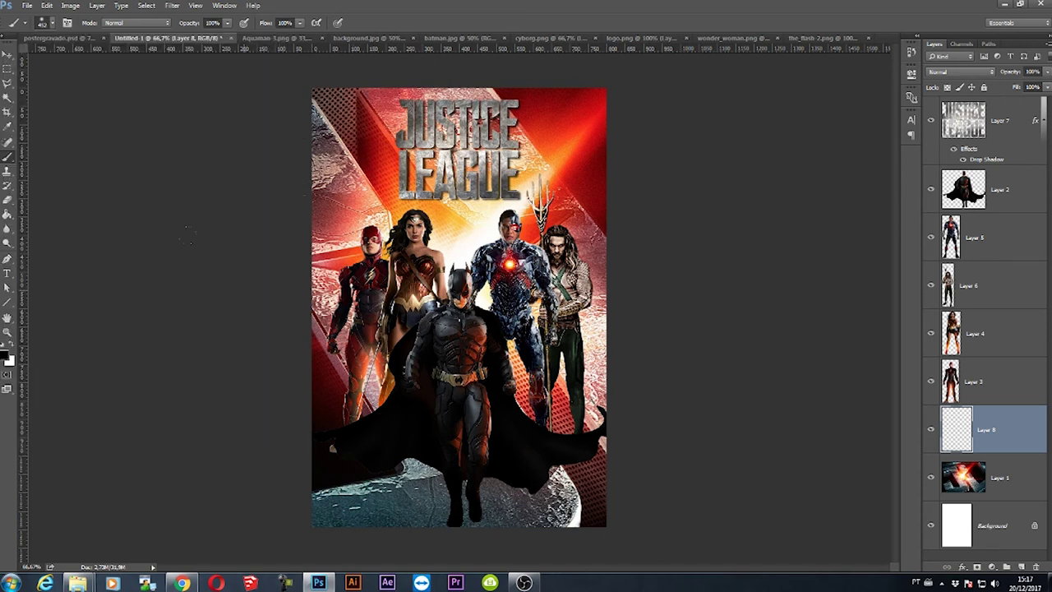
mouse_move(192, 256)
left_mouse_down()
mouse_move(629, 331)
mouse_move(150, 369)
left_mouse_up()
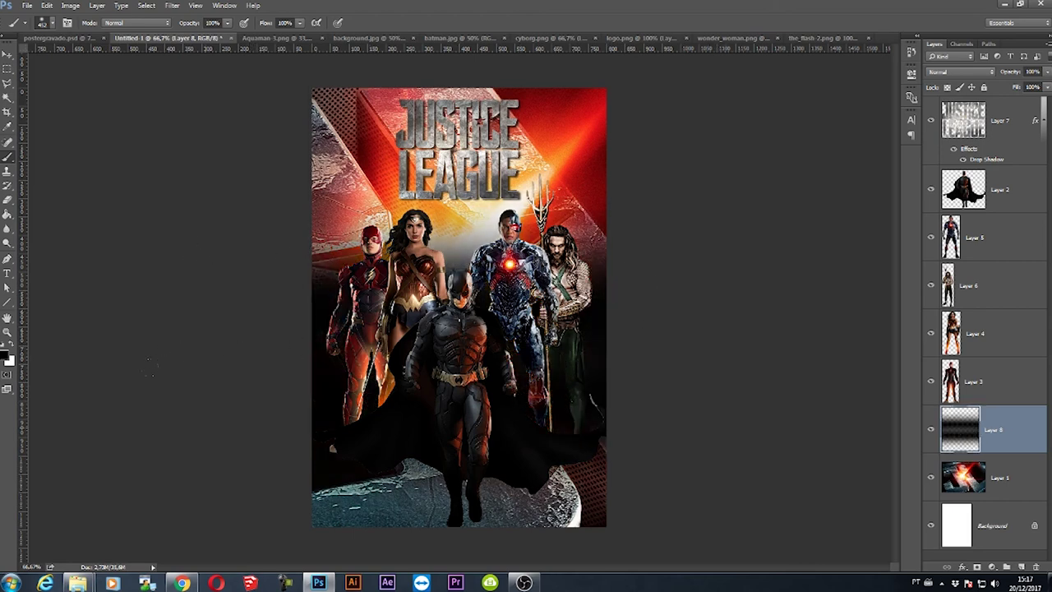
left_click_drag(191, 436, 711, 446)
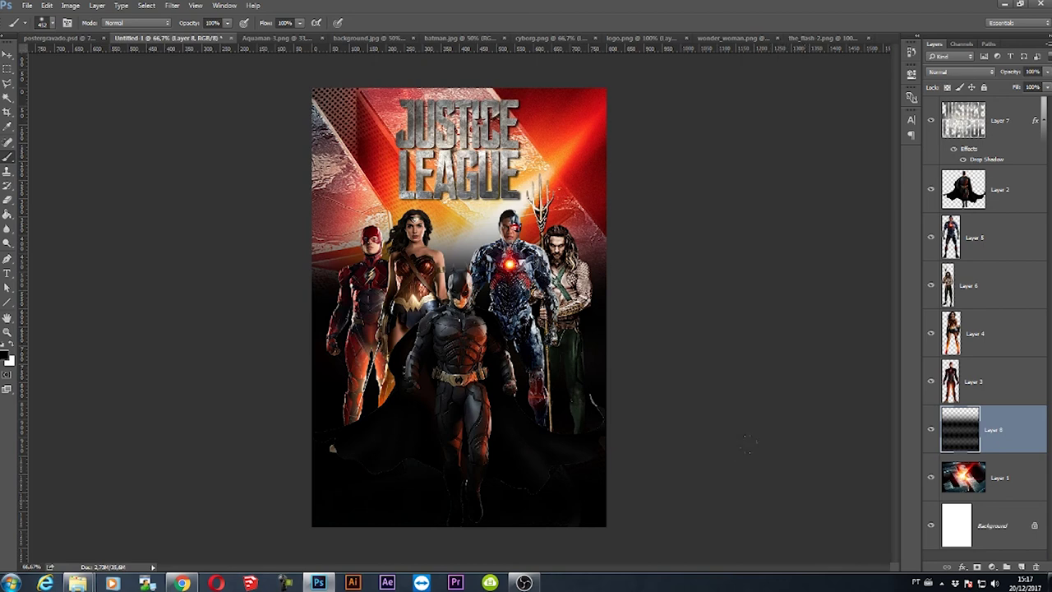
- Shift the Flash figure (Layer 3) slightly left with the Move tool
left_click(6, 54)
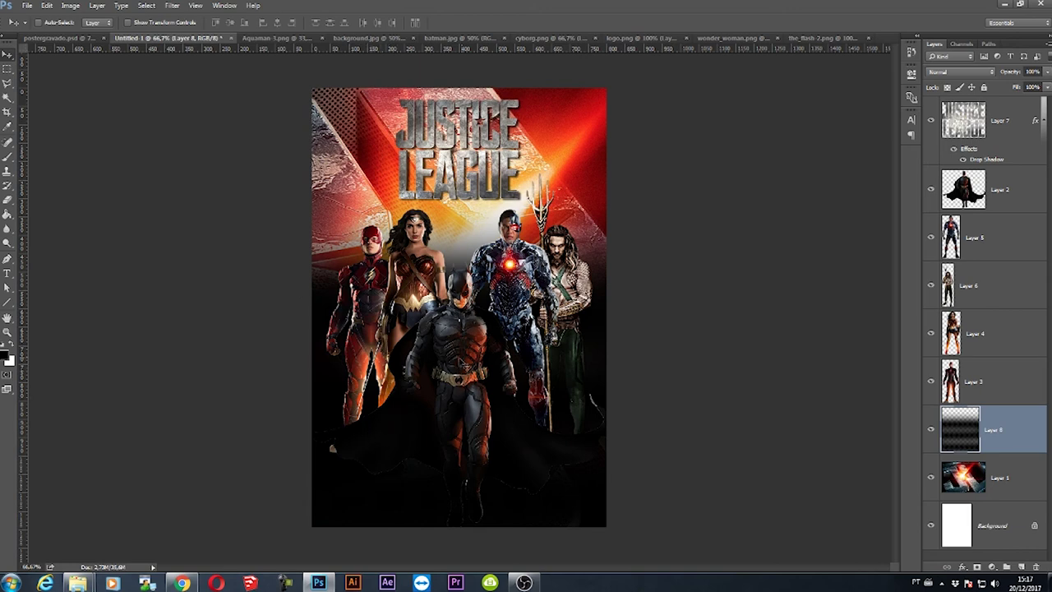
left_click(999, 380)
left_click_drag(366, 310, 372, 307)
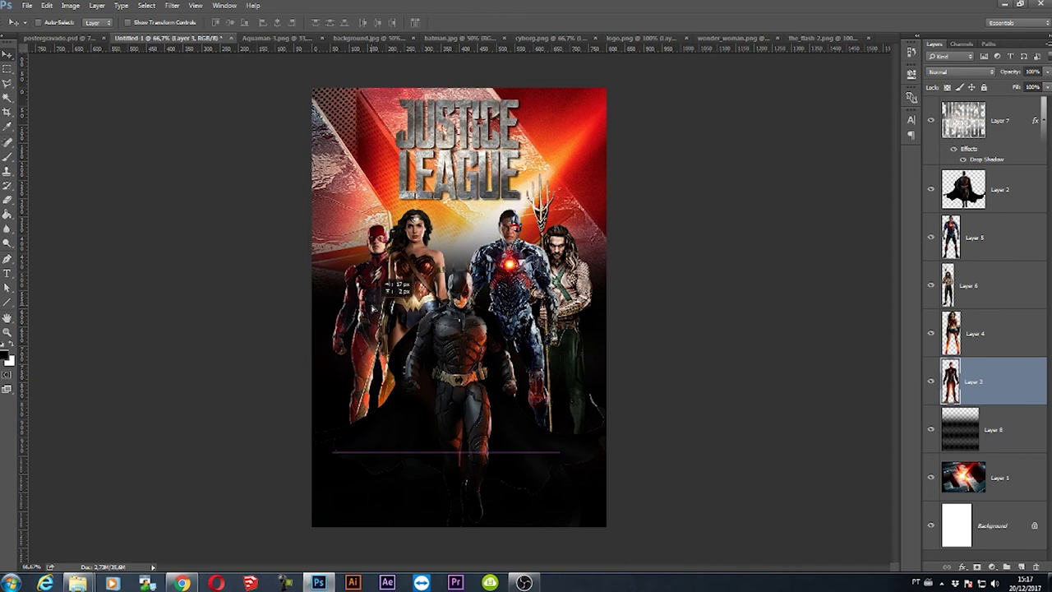
left_click(410, 288, "ctrl")
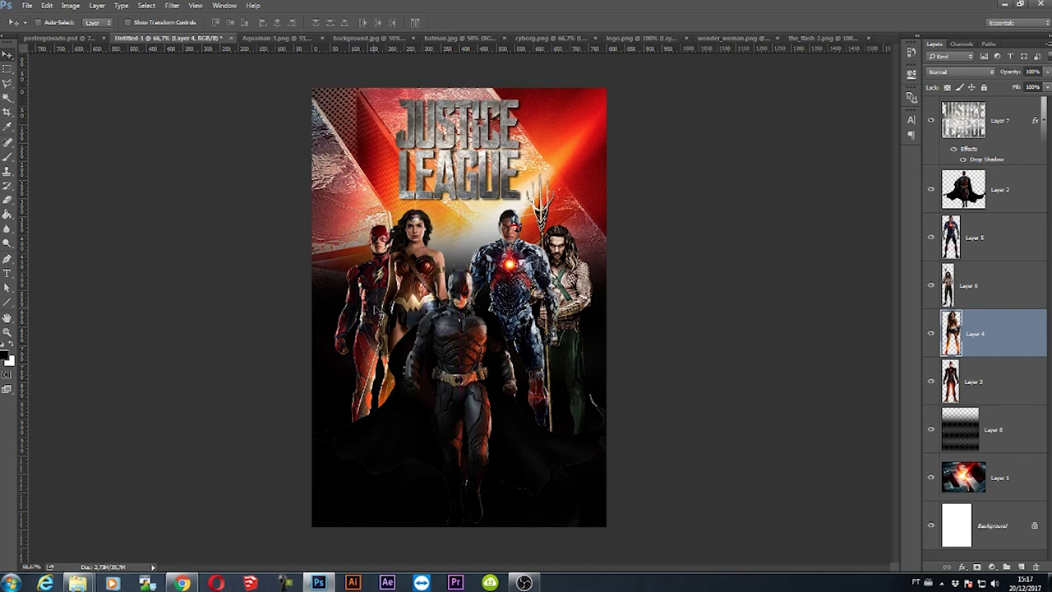
left_click_drag(388, 330, 378, 330)
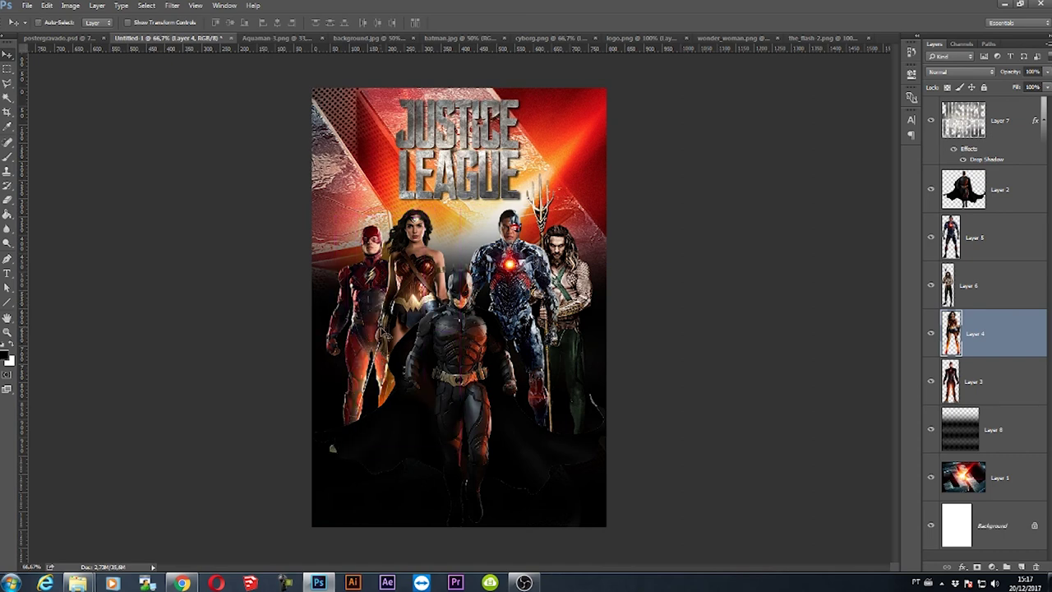
- Enlarge Batman (Layer 2) to about 107% and raise him to the group's centre
left_click(993, 195)
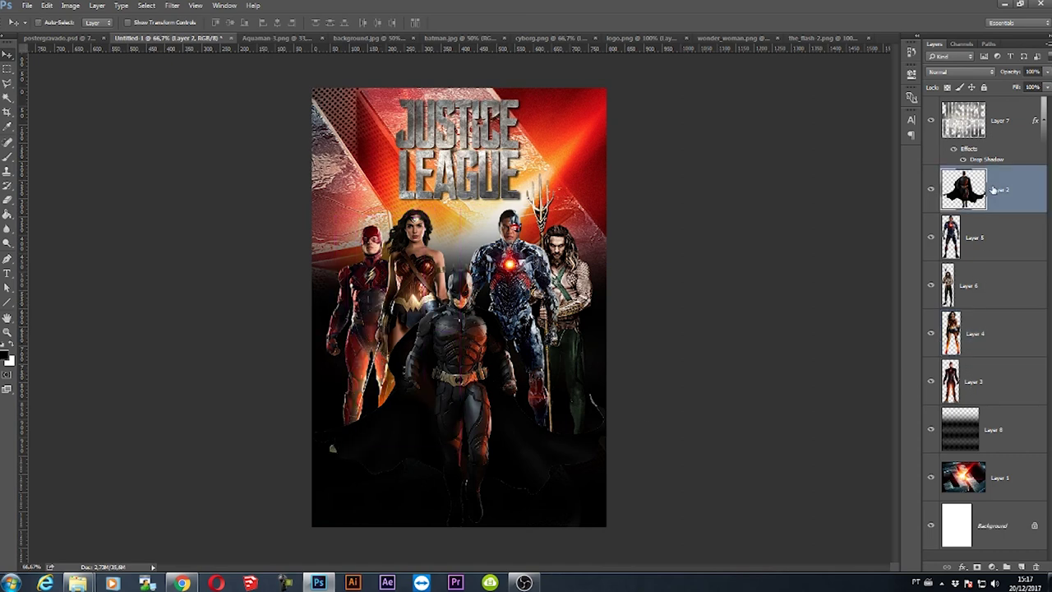
key("ctrl+t")
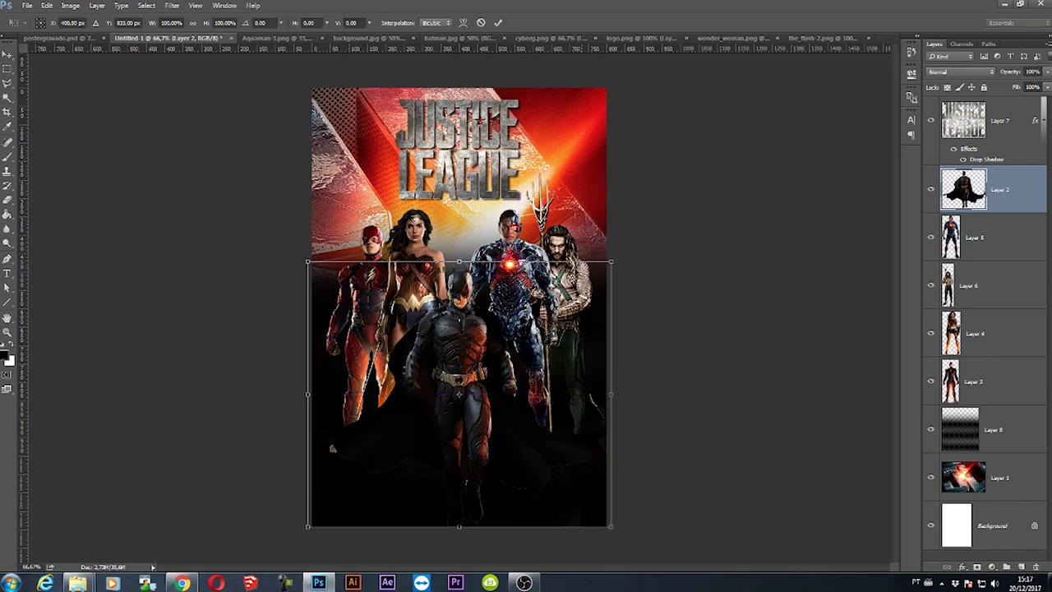
left_click_drag(612, 259, 625, 252)
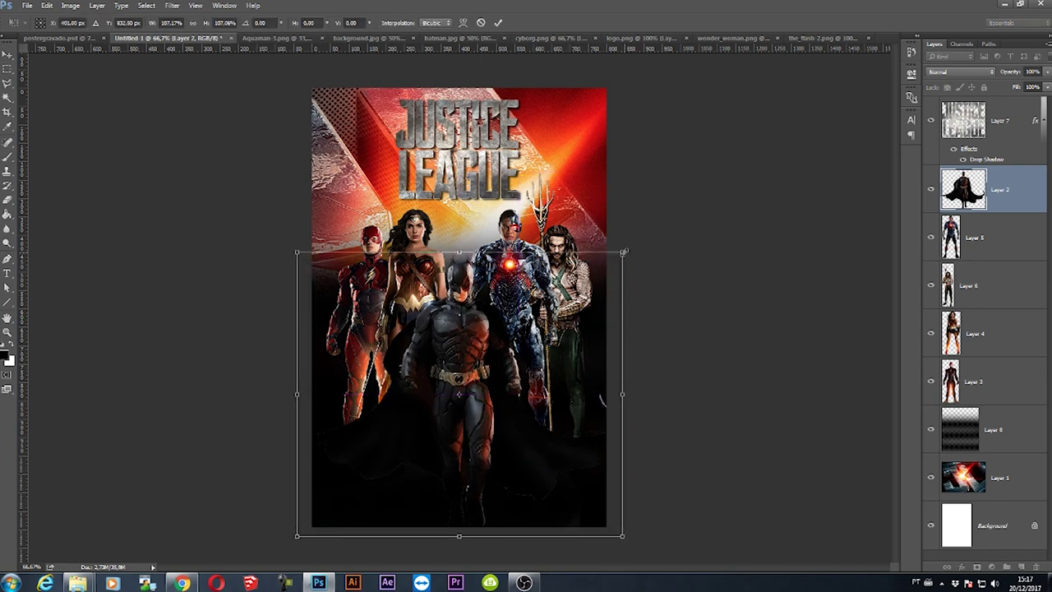
left_click_drag(468, 367, 471, 351)
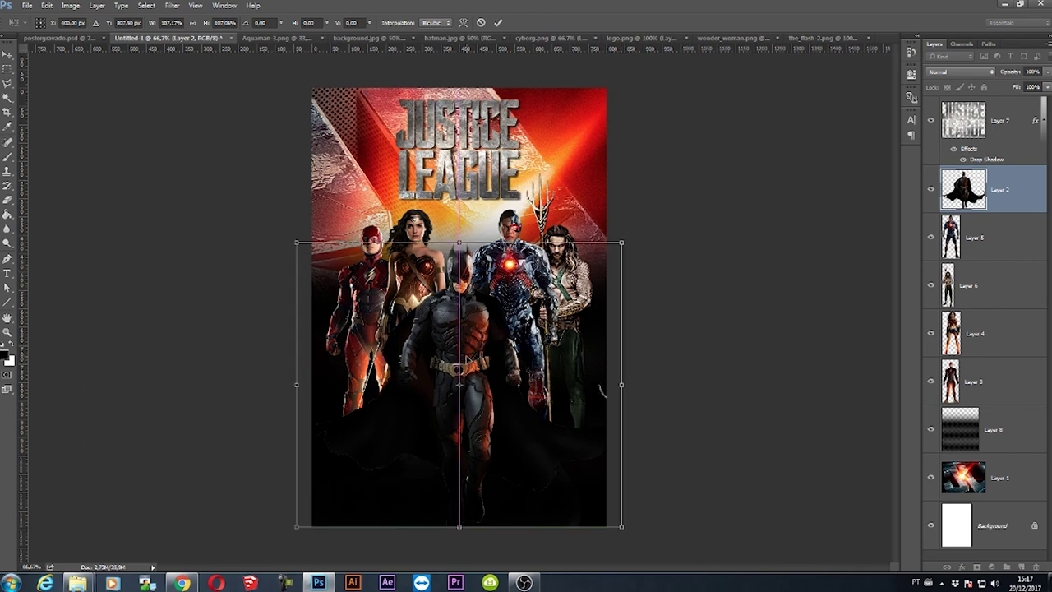
key("Return")
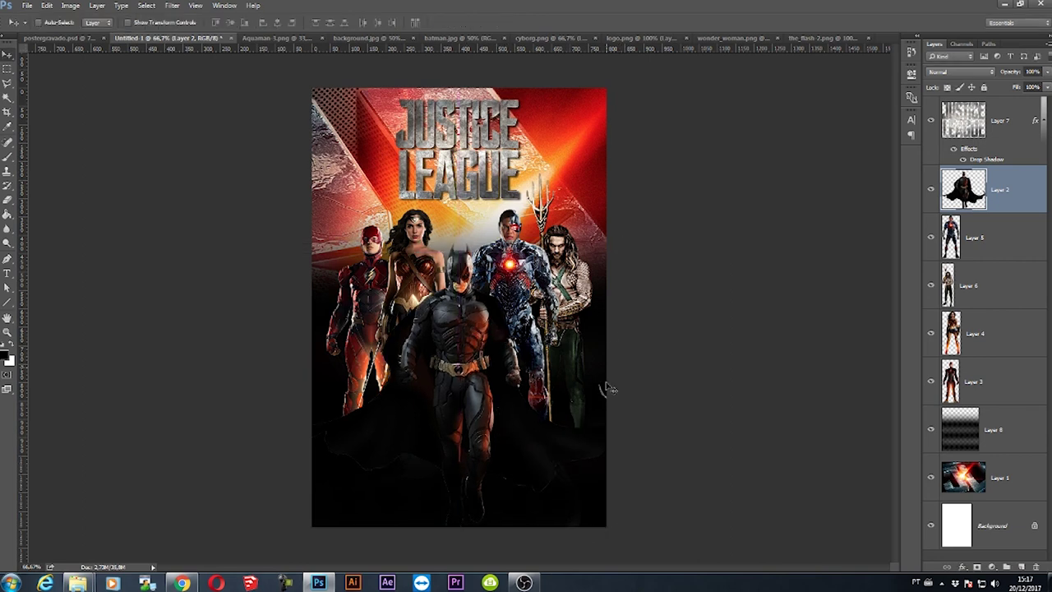